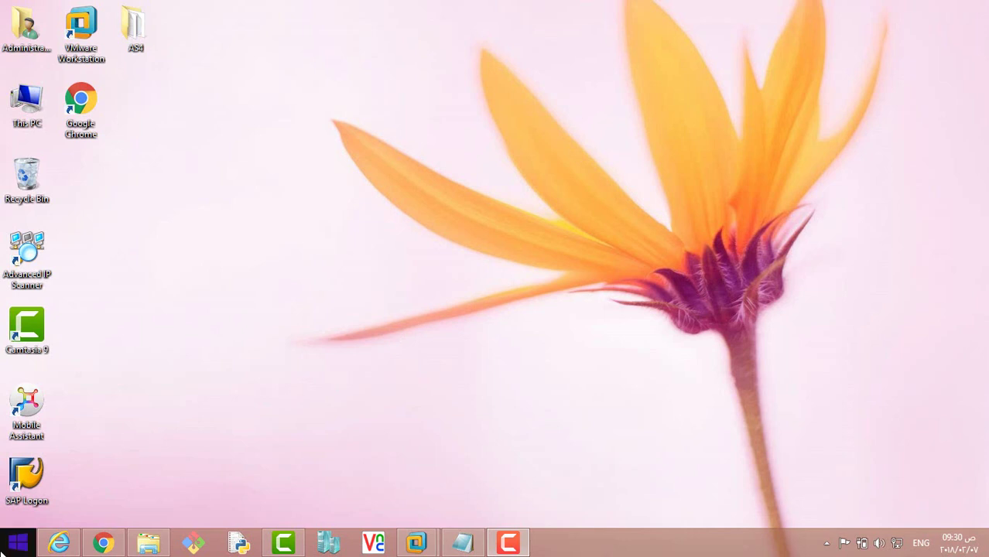
# Open the dialog for turning Windows features on or off from the Control Panel's program settings
pyautogui.rightClick(17, 543)
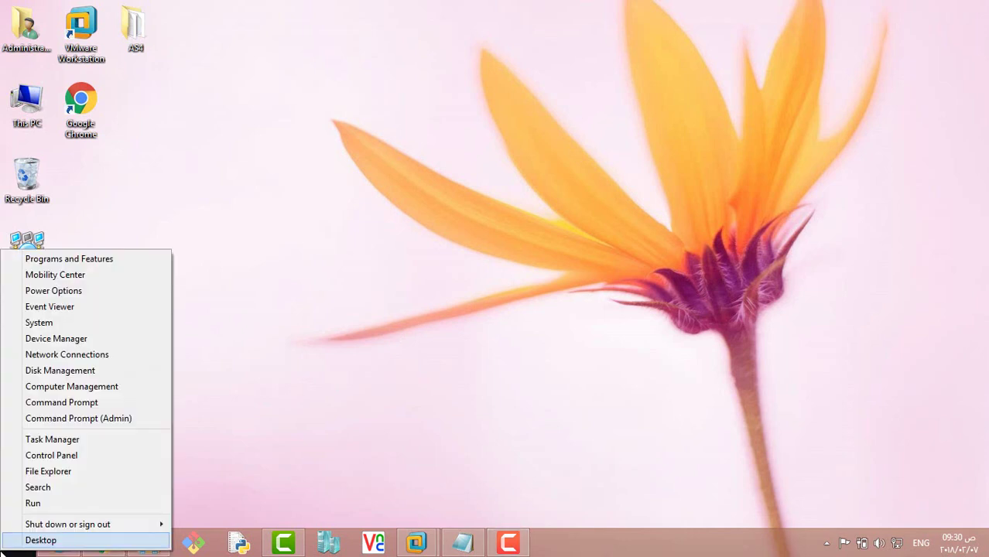
pyautogui.click(68, 456)
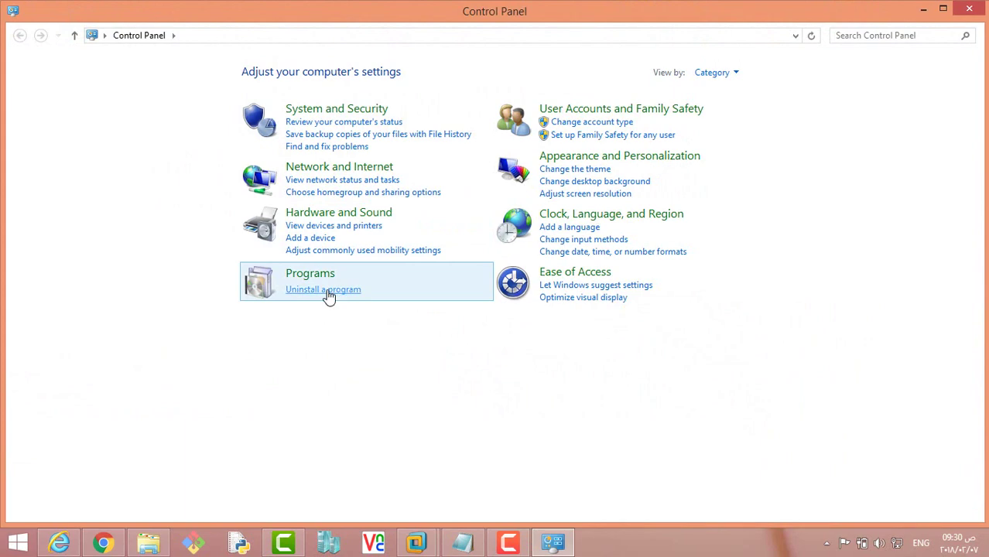
pyautogui.click(328, 291)
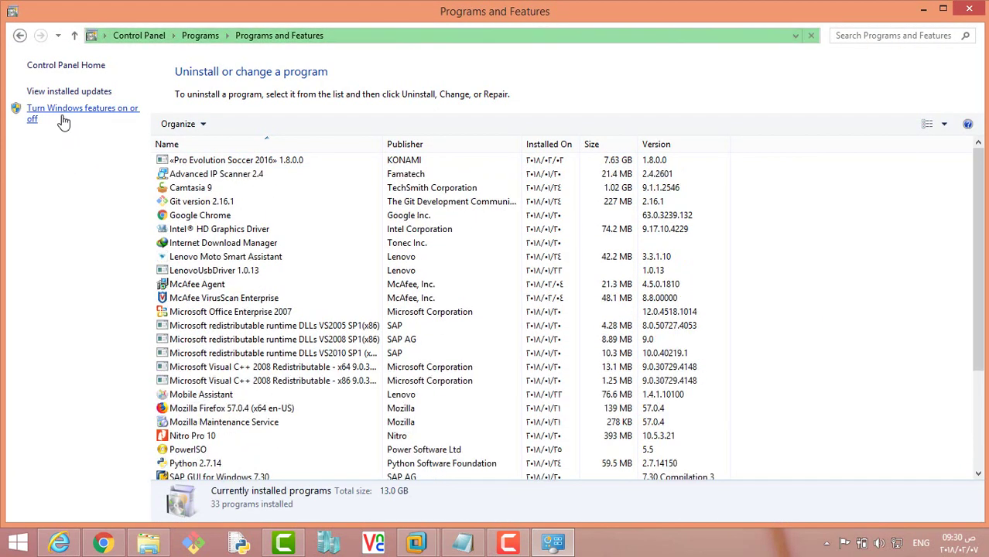
pyautogui.click(121, 118)
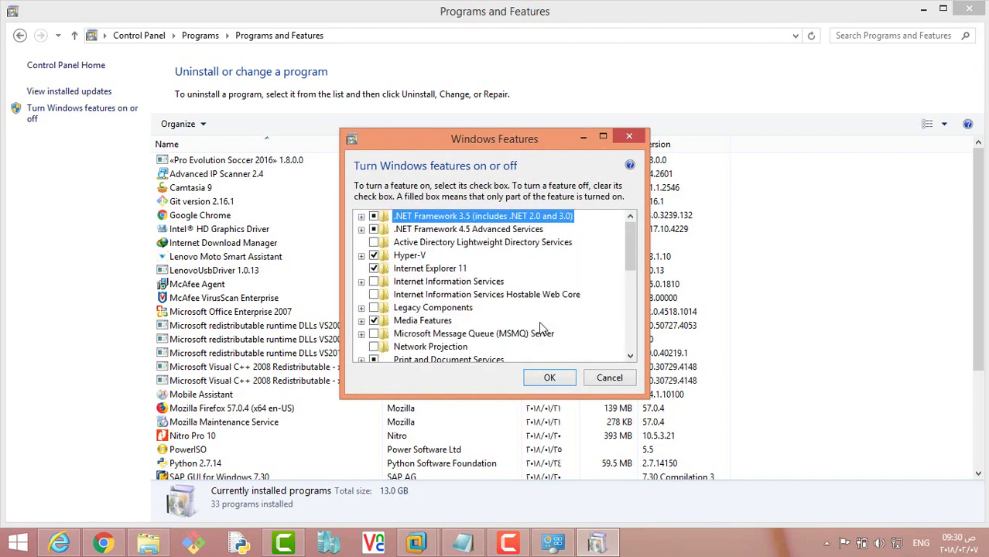
# Examine the Hyper-V feature's management tools and platform components, and leave the Windows features and program list without changes
pyautogui.click(361, 256)
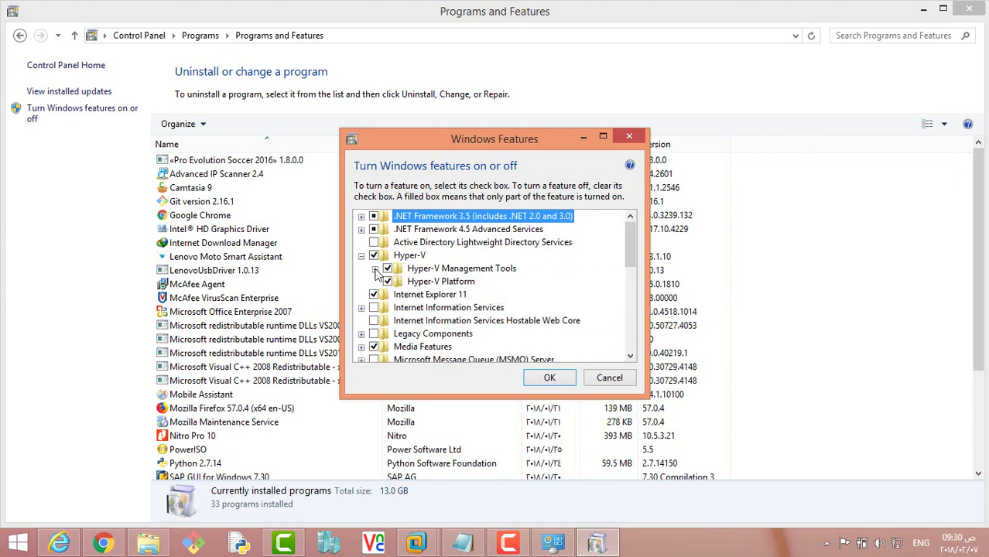
pyautogui.click(375, 269)
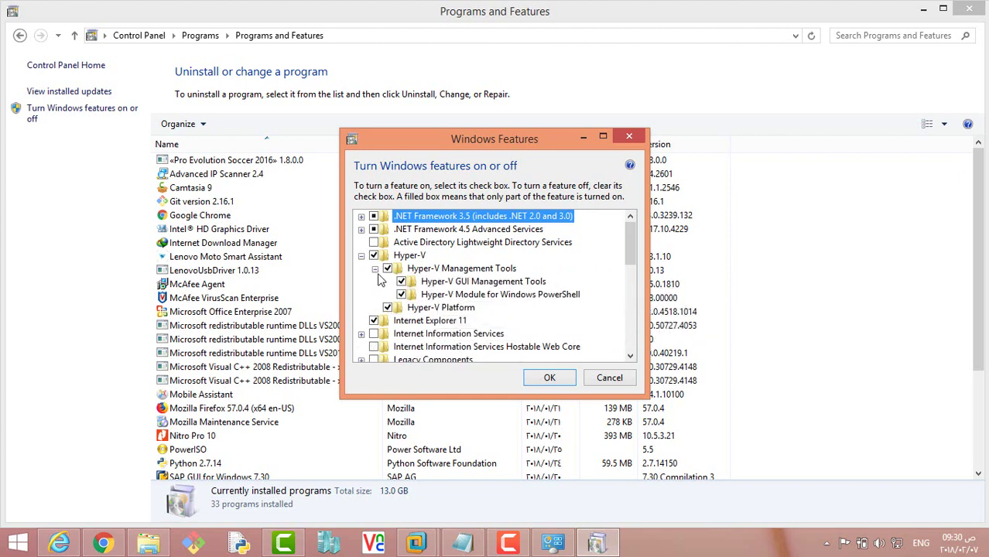
pyautogui.click(376, 268)
pyautogui.click(388, 269)
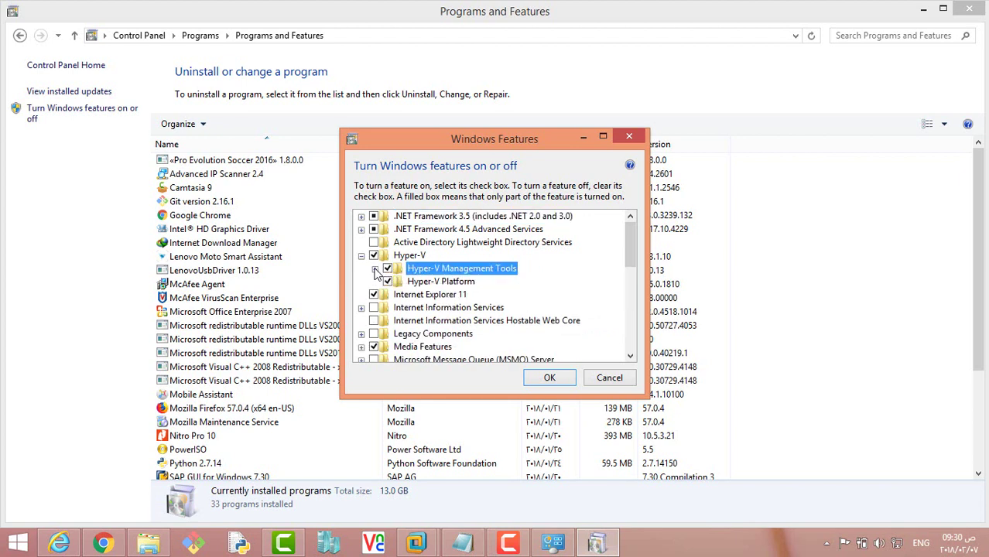
pyautogui.click(375, 268)
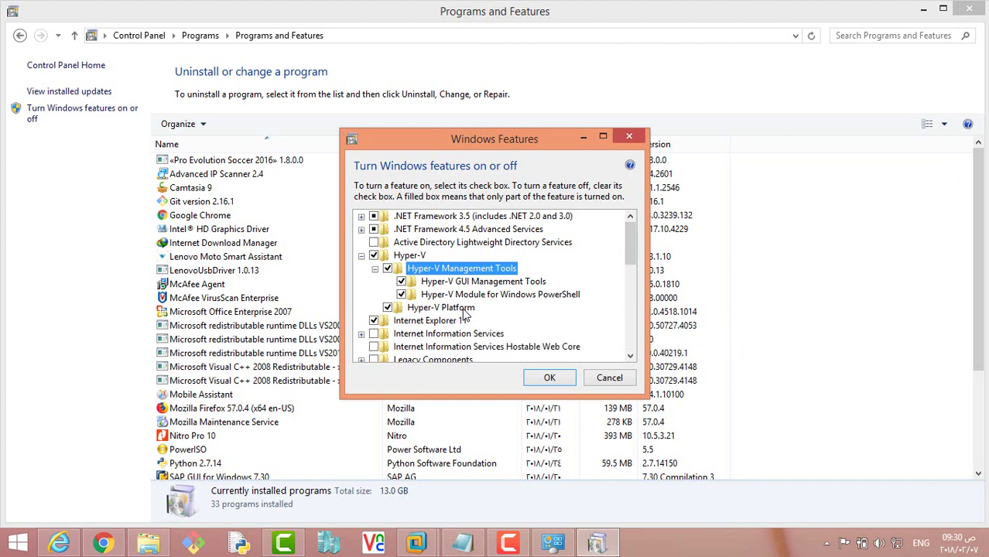
pyautogui.click(374, 267)
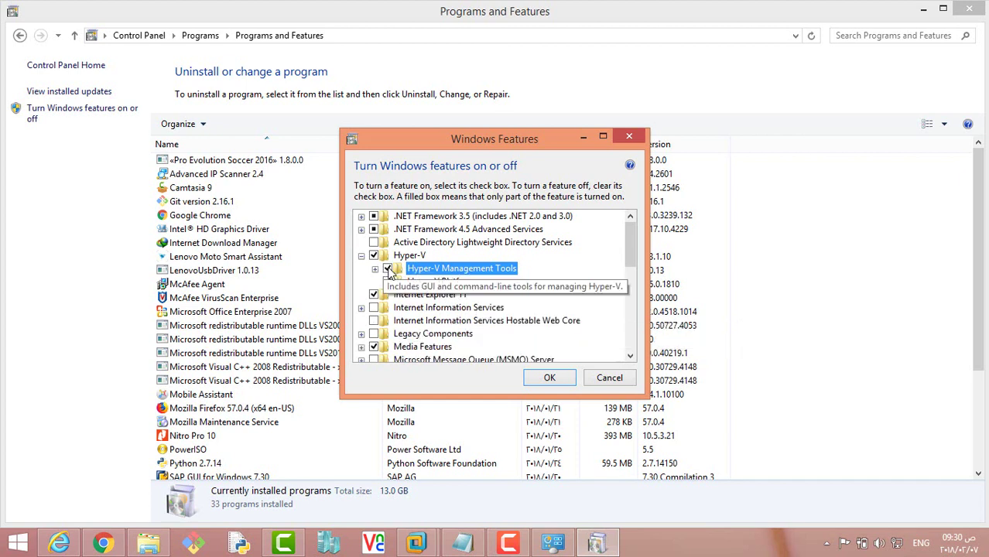
pyautogui.click(609, 378)
pyautogui.click(969, 9)
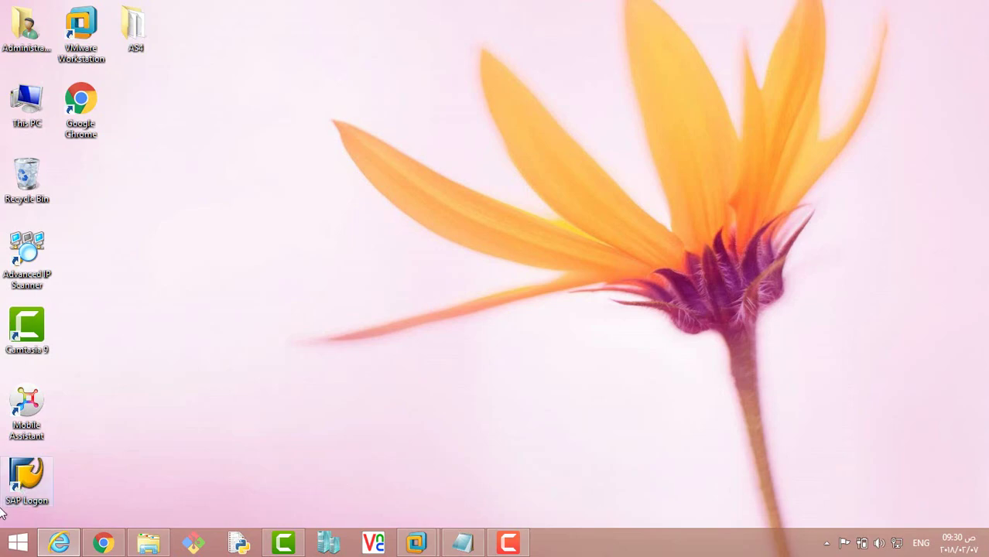
# Search for Hyper-V Manager and open it
pyautogui.click(17, 542)
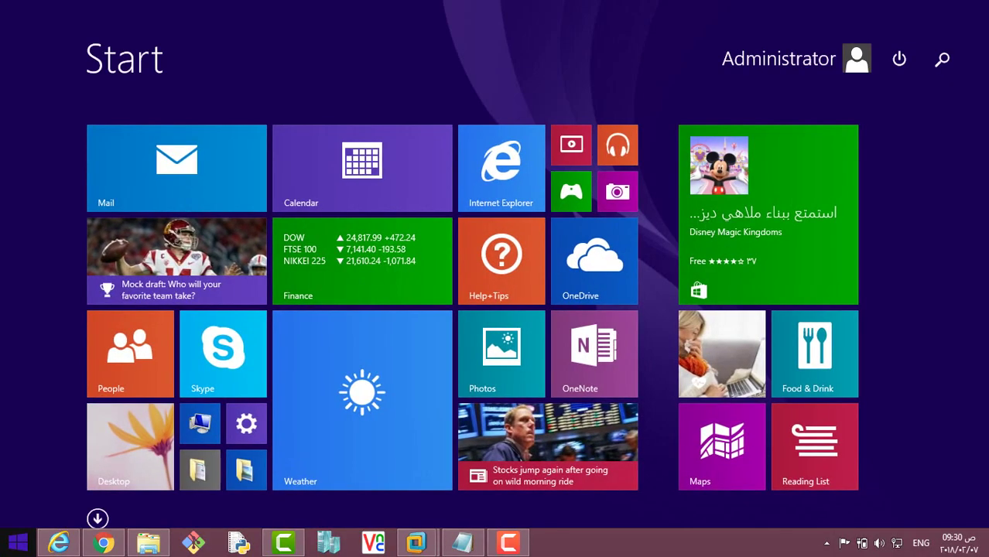
pyautogui.write('hyper-V Manager')
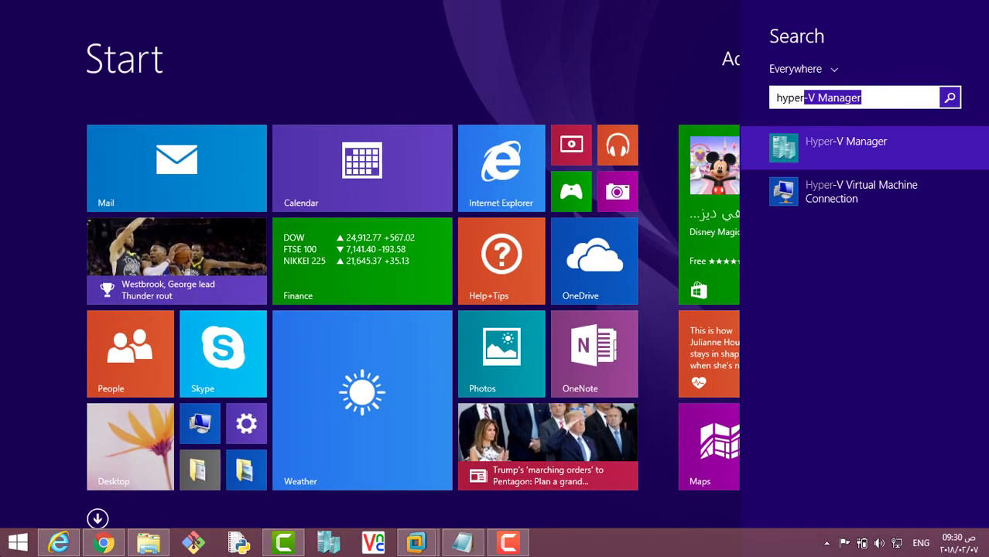
pyautogui.click(817, 160)
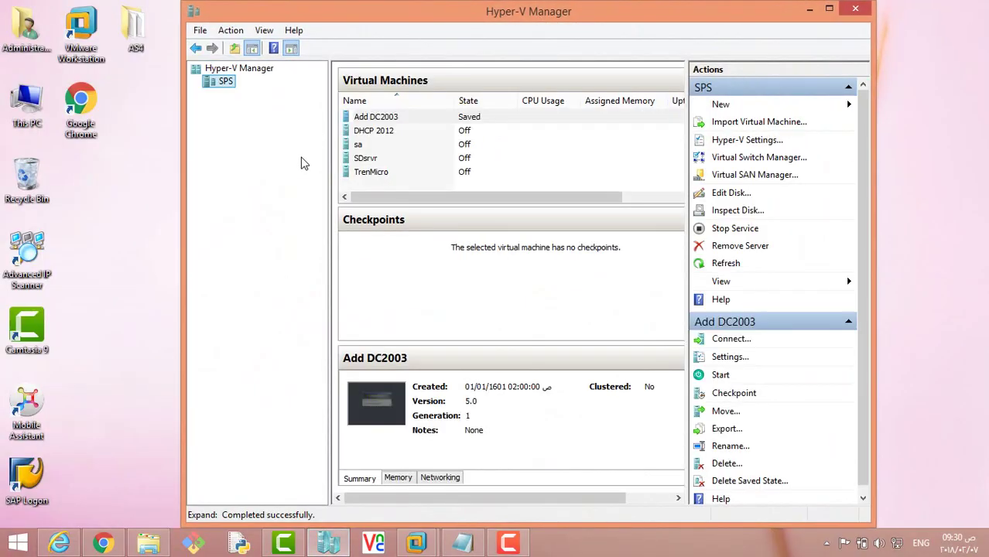
# Remove the SPS server from Hyper-V Manager and connect to the local computer as the virtualization server
pyautogui.rightClick(220, 82)
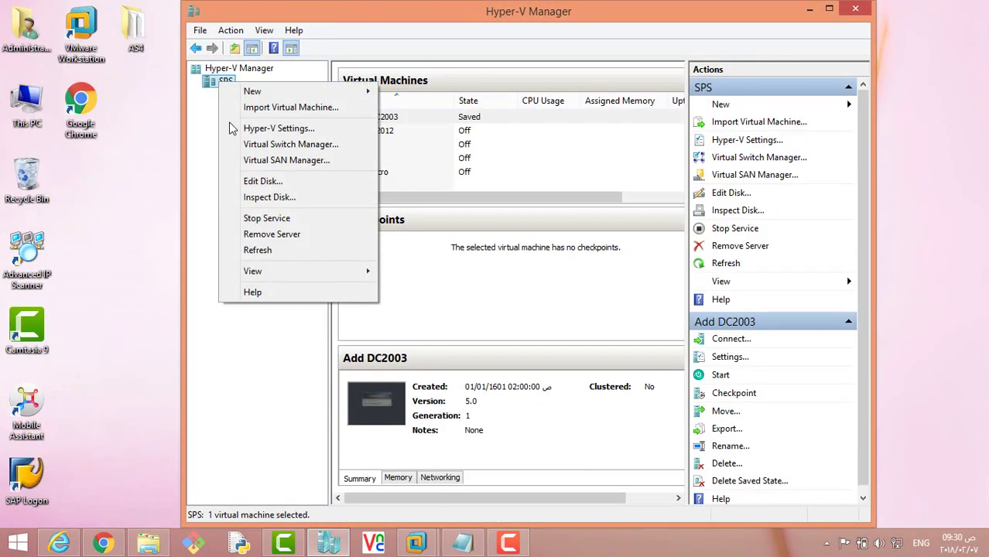
pyautogui.click(252, 239)
pyautogui.rightClick(206, 71)
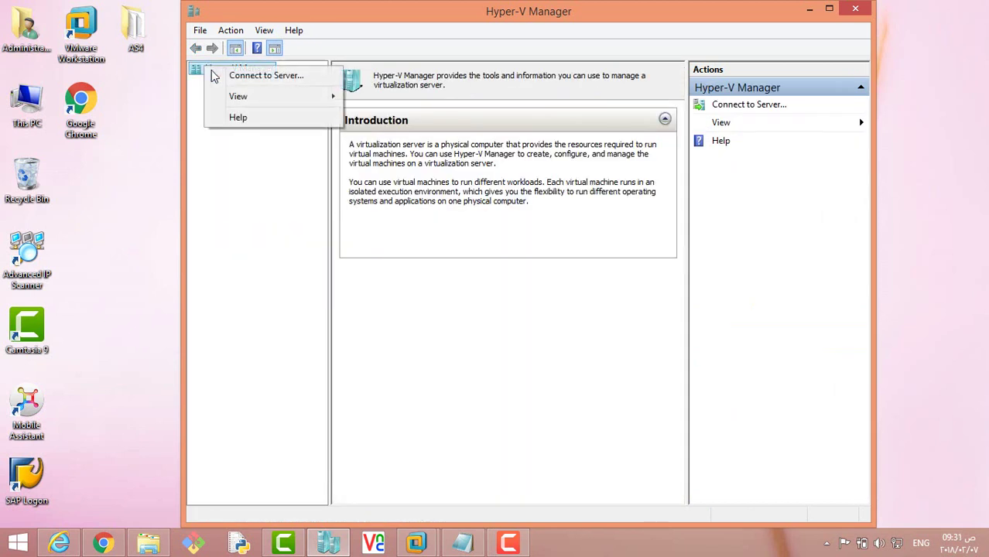
pyautogui.click(220, 76)
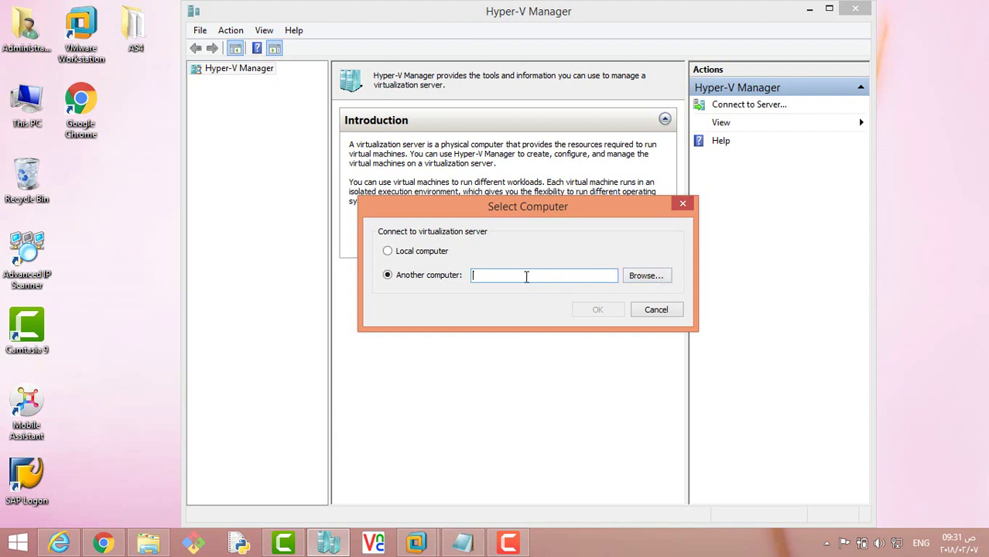
pyautogui.click(424, 254)
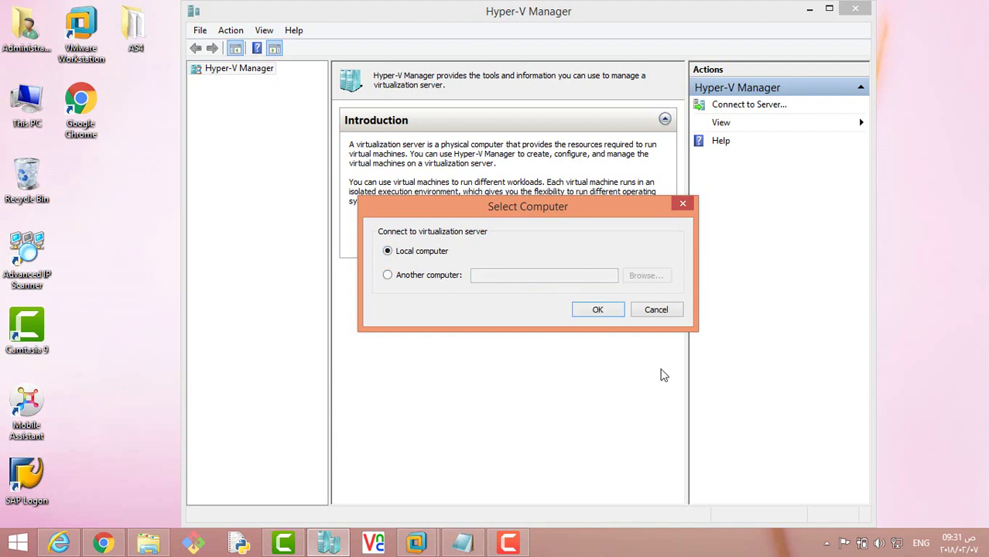
pyautogui.click(597, 310)
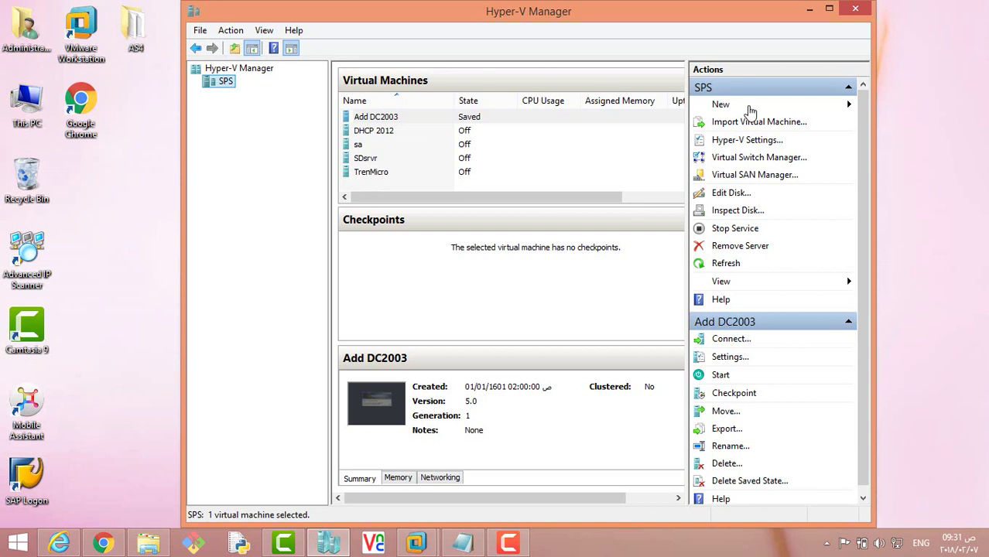
# Look through the actions available for the Add DC2003 virtual machine
pyautogui.click(364, 120)
pyautogui.rightClick(363, 123)
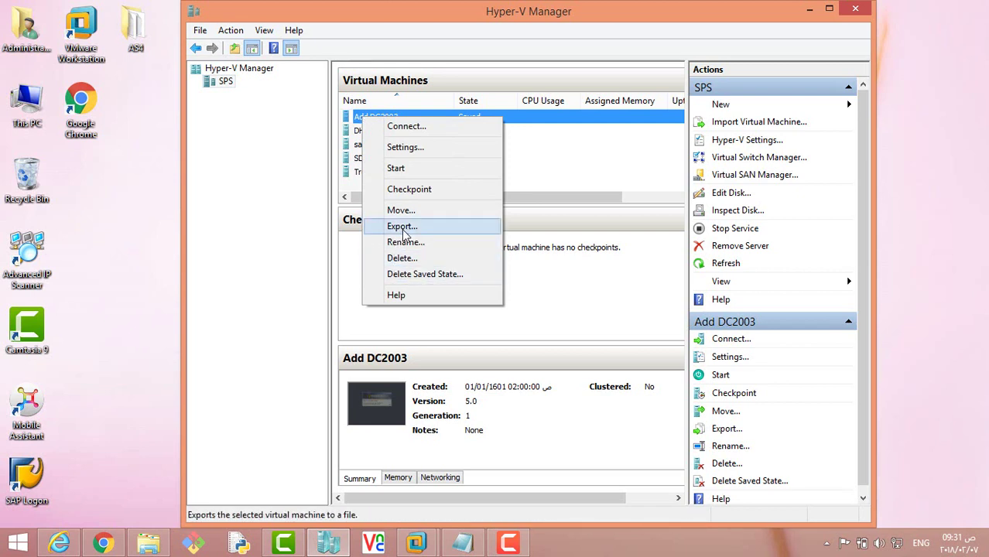
pyautogui.click(289, 187)
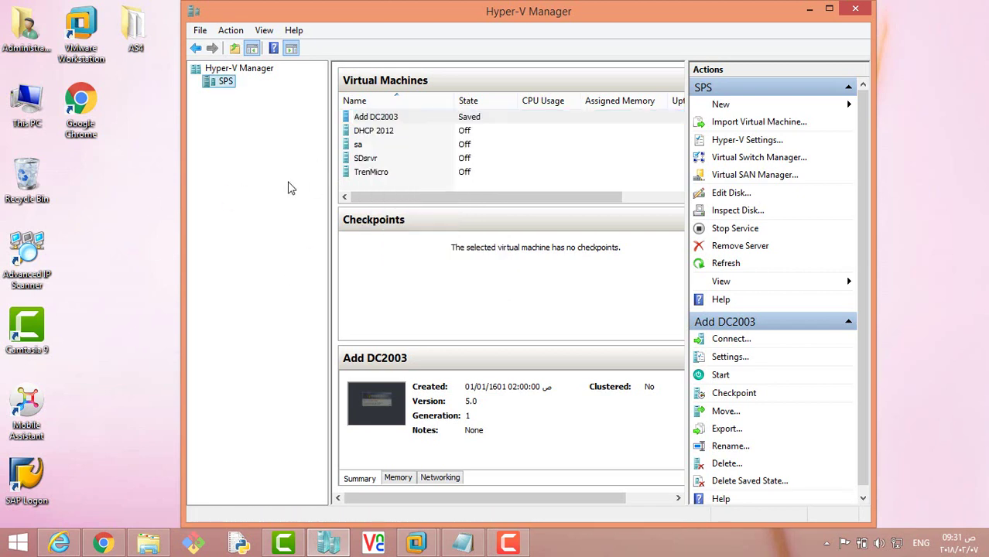
# Examine the folder selection page of the Import Virtual Machine wizard and cancel the import
pyautogui.click(744, 125)
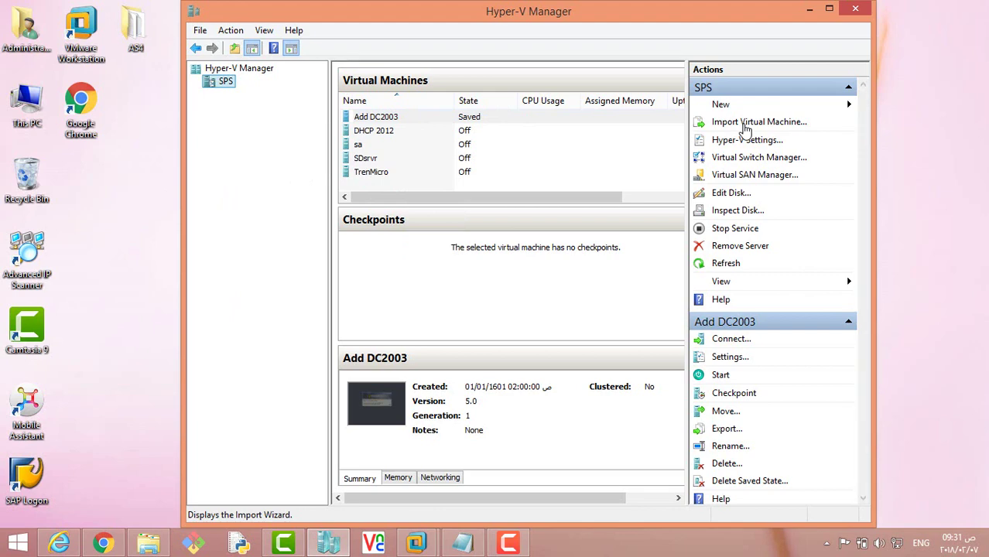
pyautogui.click(589, 434)
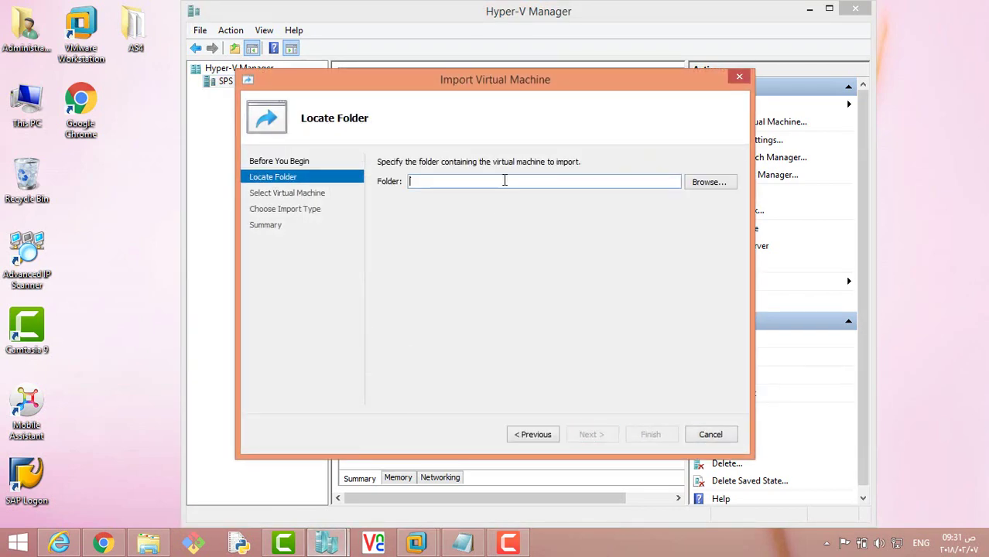
pyautogui.click(704, 182)
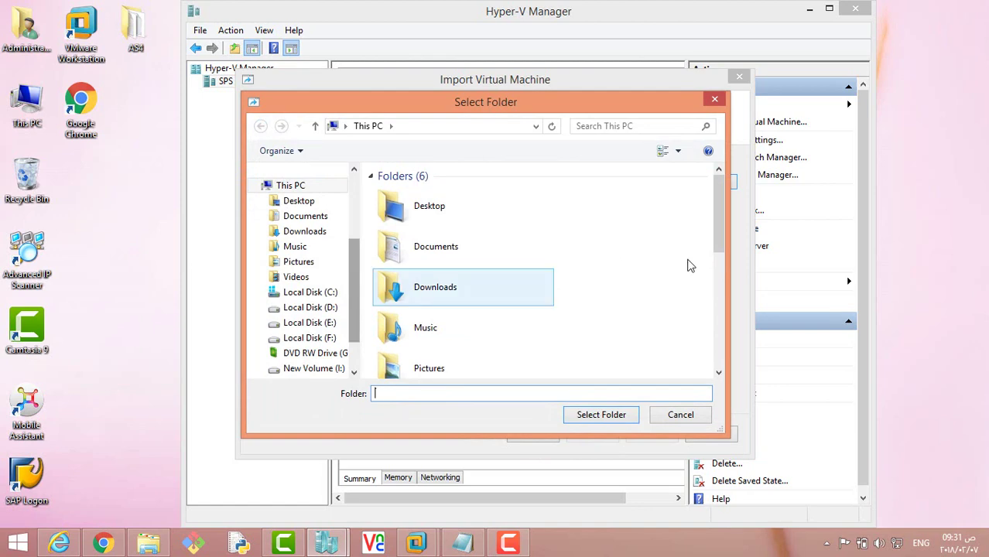
pyautogui.click(680, 416)
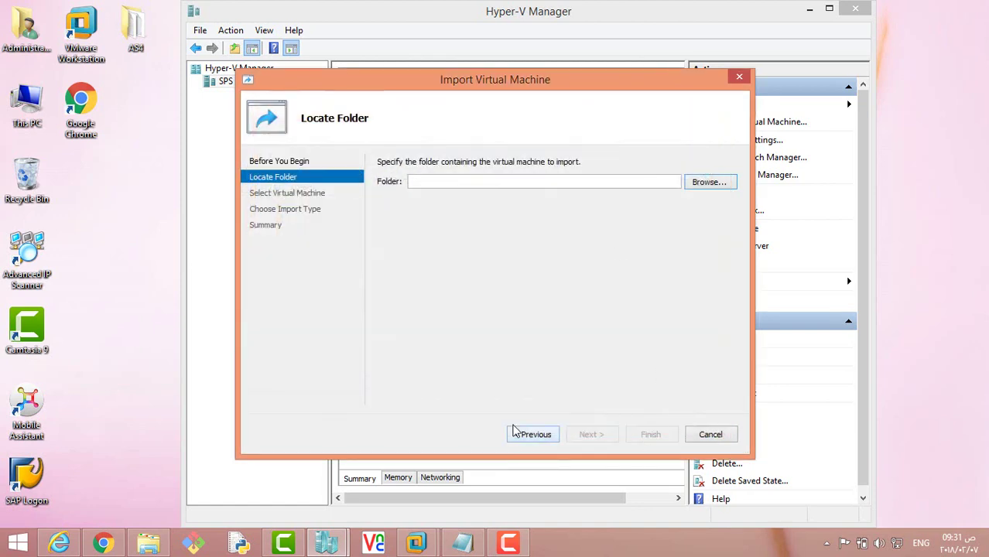
pyautogui.click(529, 434)
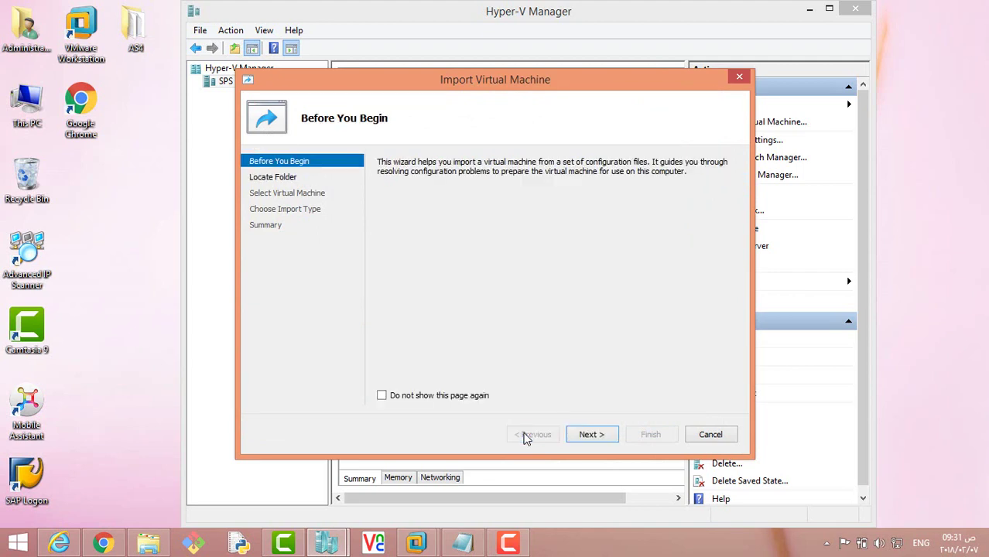
pyautogui.click(592, 434)
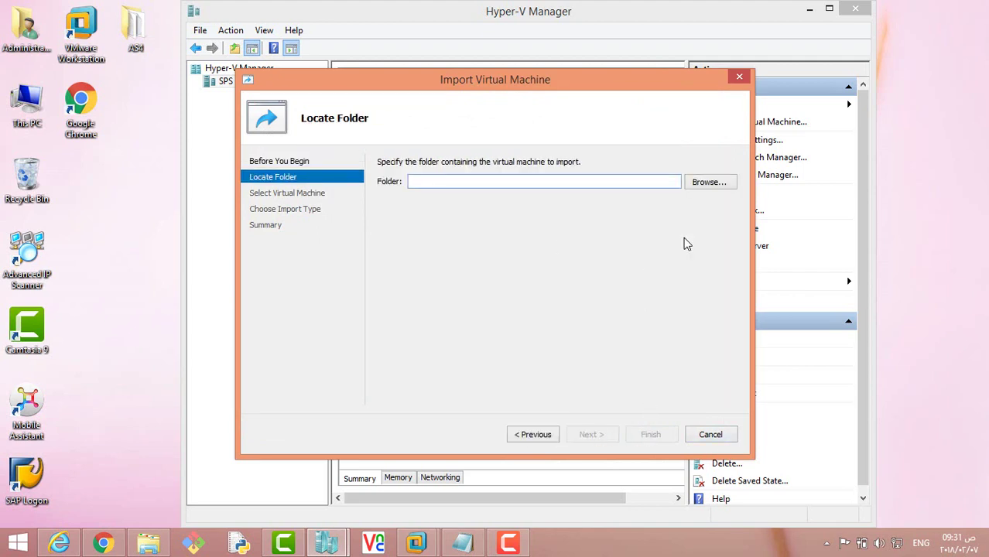
pyautogui.click(711, 435)
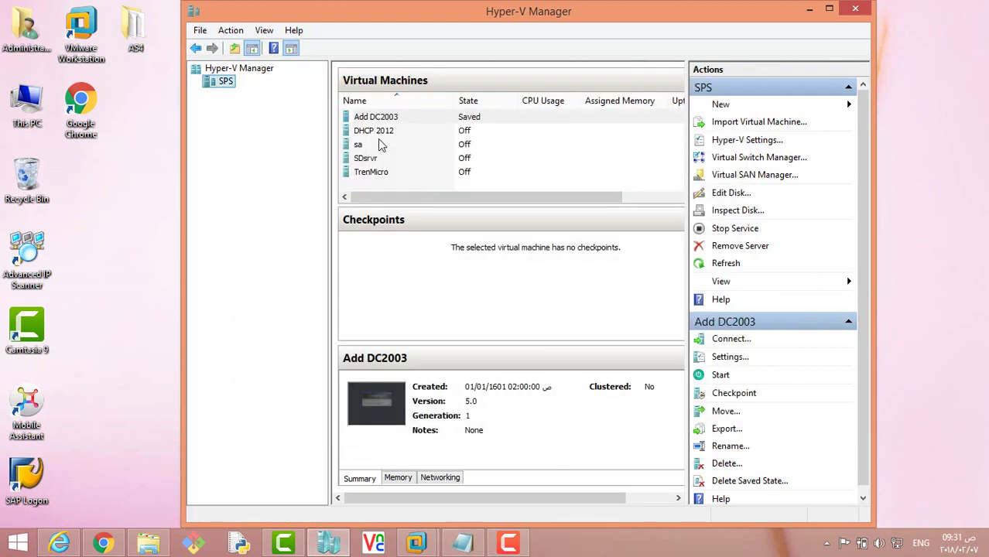
# Check which virtual switch types can be created in the Virtual Switch Manager and close it without changes
pyautogui.click(381, 120)
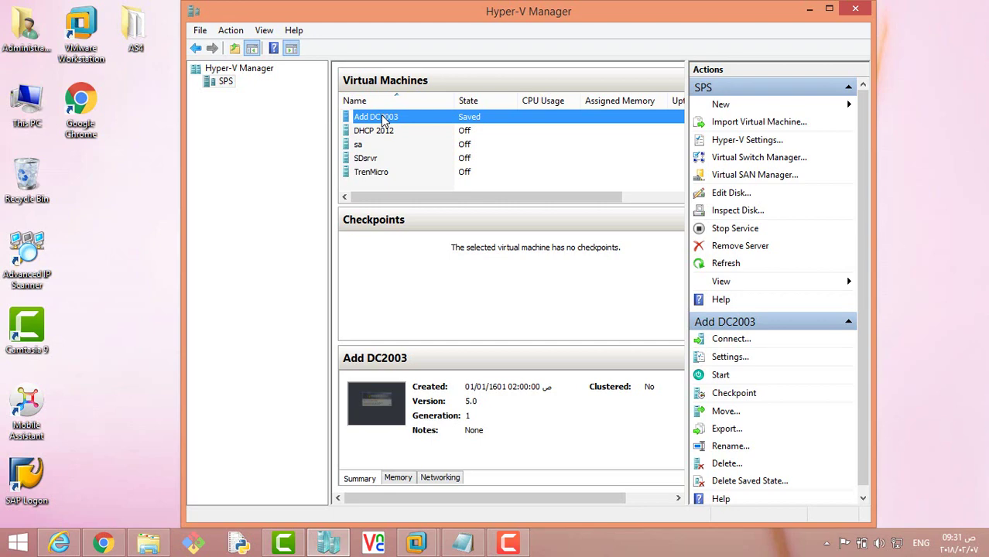
pyautogui.click(789, 159)
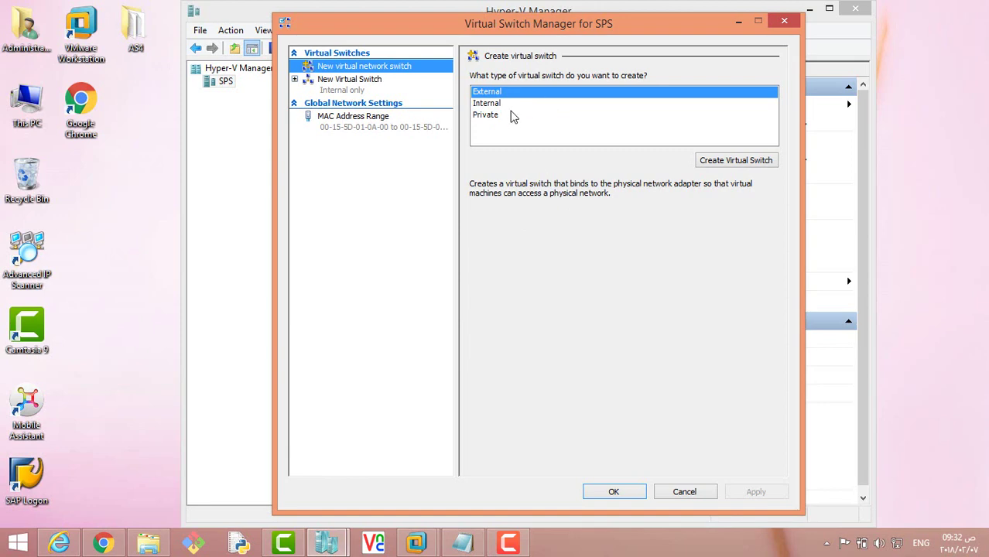
pyautogui.click(689, 492)
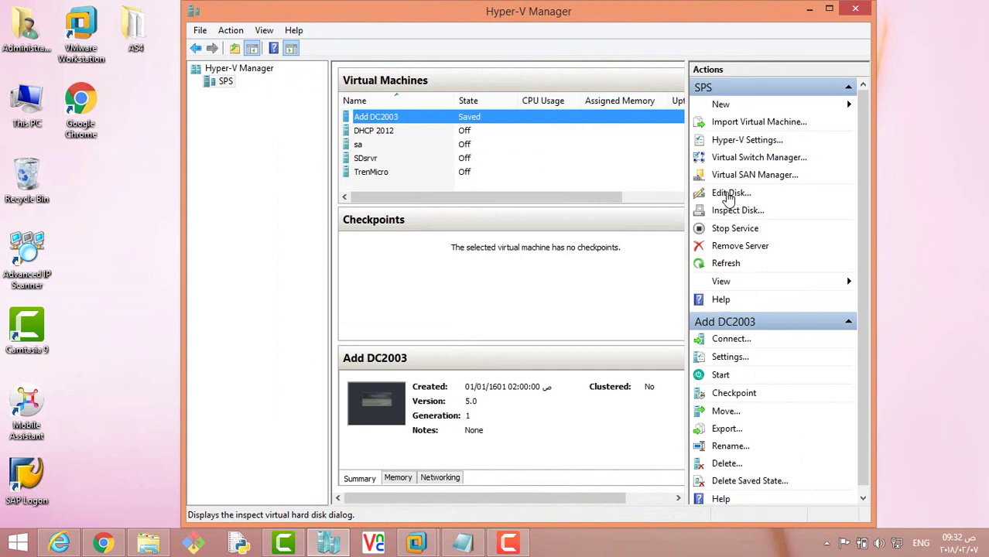
# Start a new virtual machine, keep the name New Virtual Machine, and enable storing it in a different location, C:\ProgramData\Microsoft\Windows\Hyper-V\
pyautogui.click(740, 102)
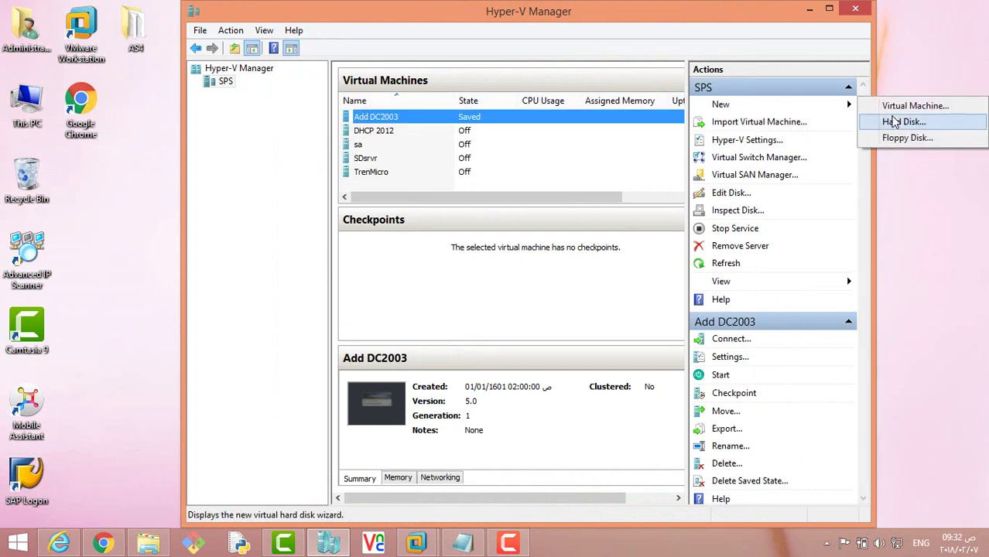
pyautogui.click(942, 108)
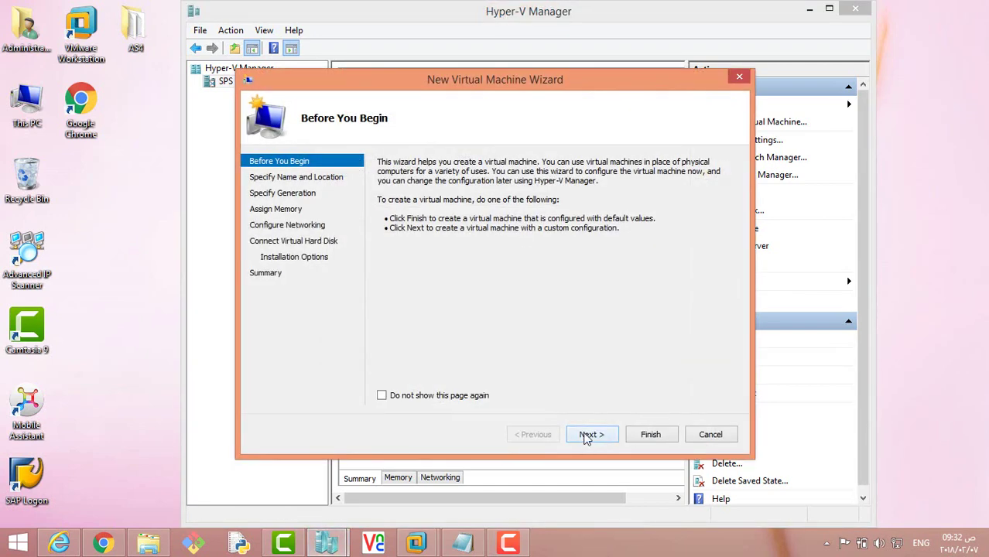
pyautogui.click(591, 434)
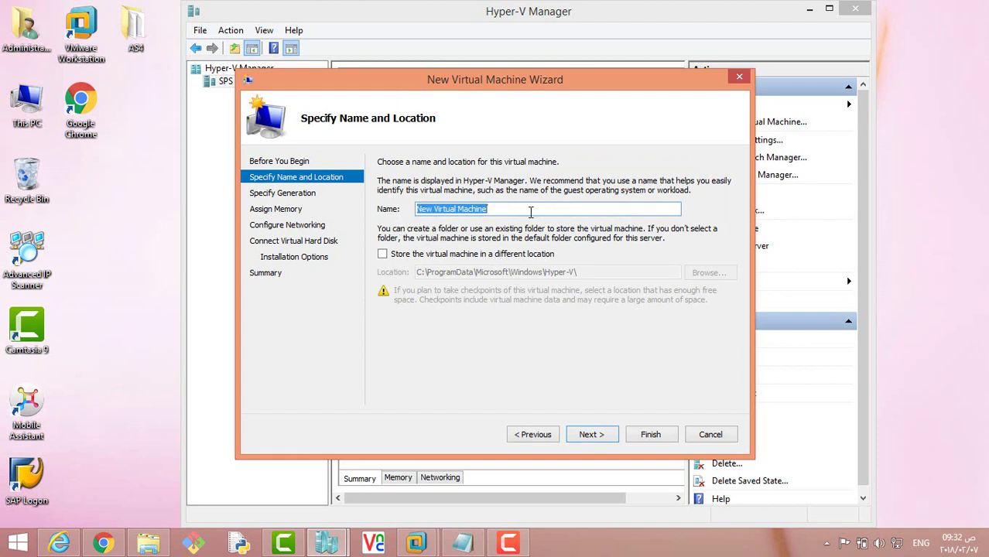
pyautogui.click(422, 258)
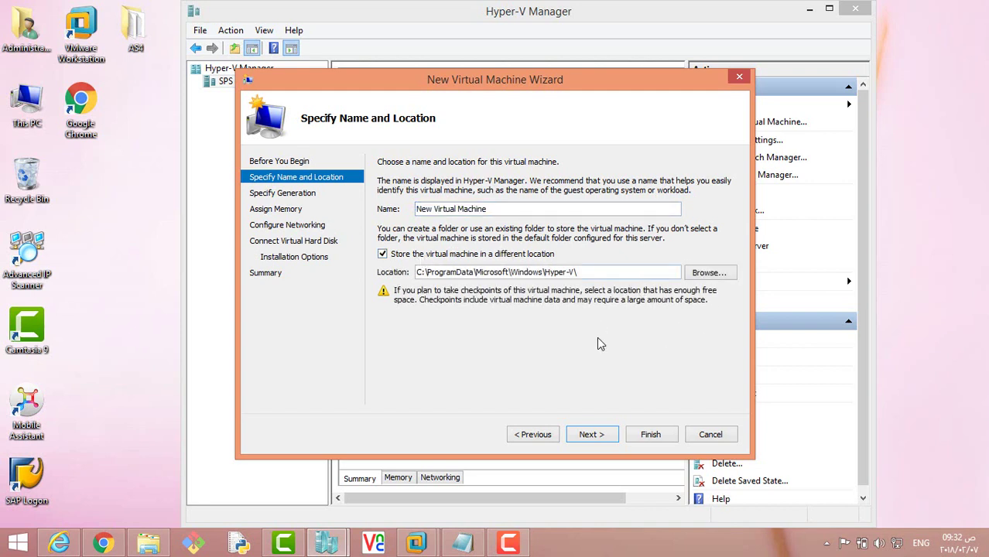
pyautogui.click(589, 435)
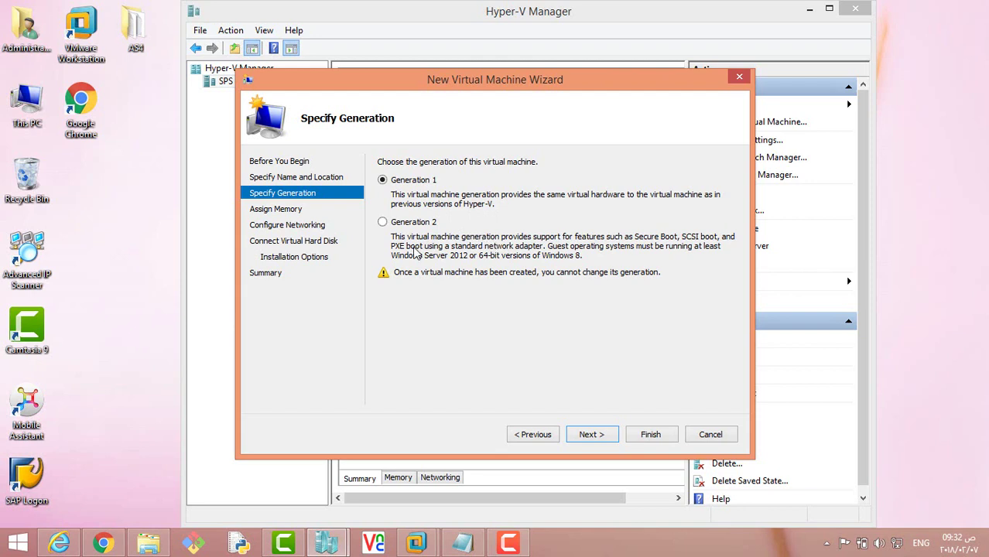
# Keep Generation 1 and a startup memory of 512 MB for the new virtual machine
pyautogui.click(592, 437)
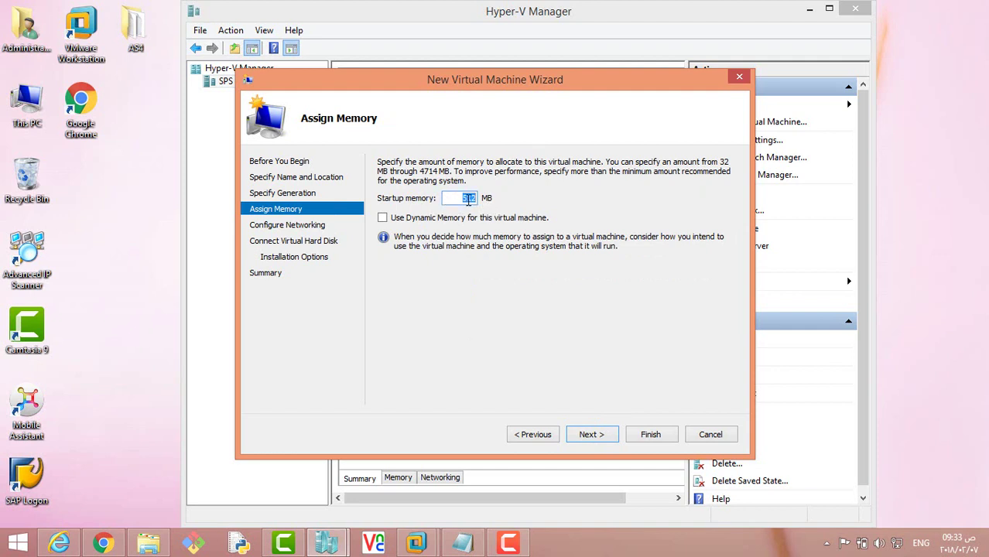
pyautogui.click(415, 224)
pyautogui.click(589, 434)
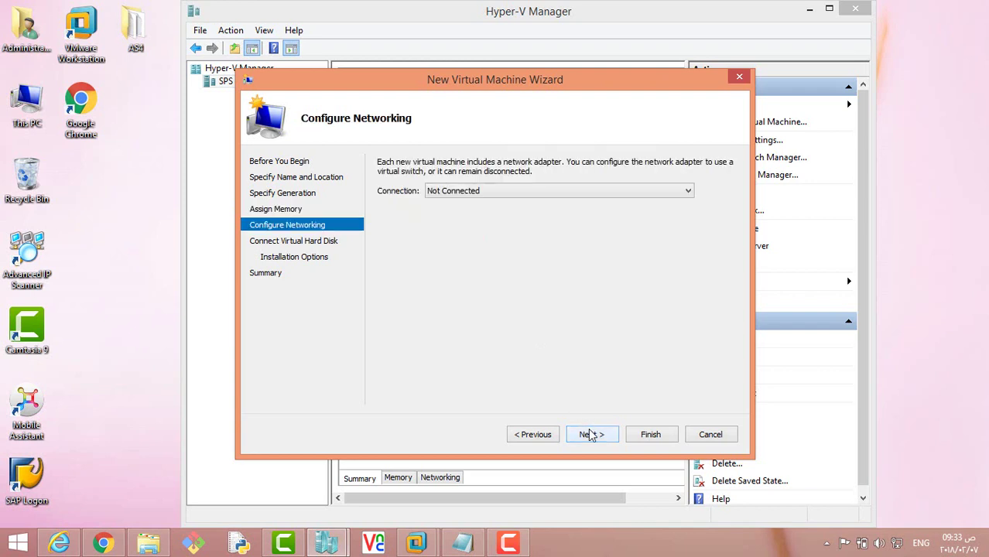
# Connect the new virtual machine's network adapter to New Virtual Switch and continue to the hard disk settings
pyautogui.click(462, 191)
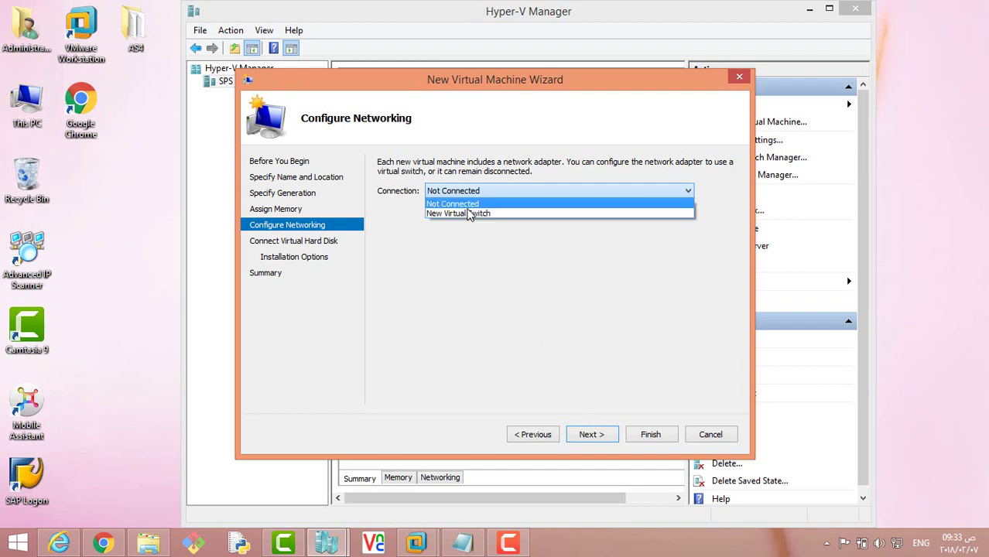
pyautogui.click(471, 214)
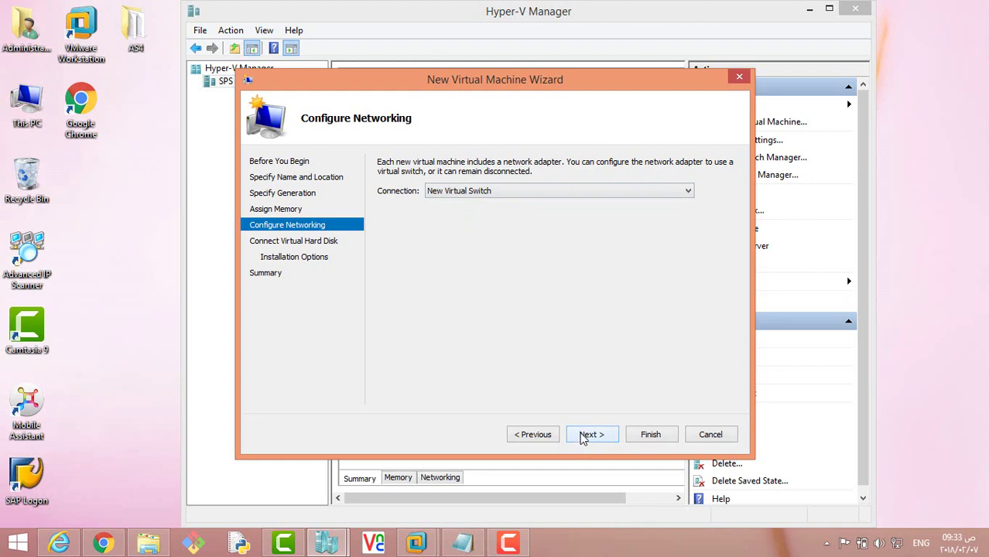
pyautogui.click(447, 193)
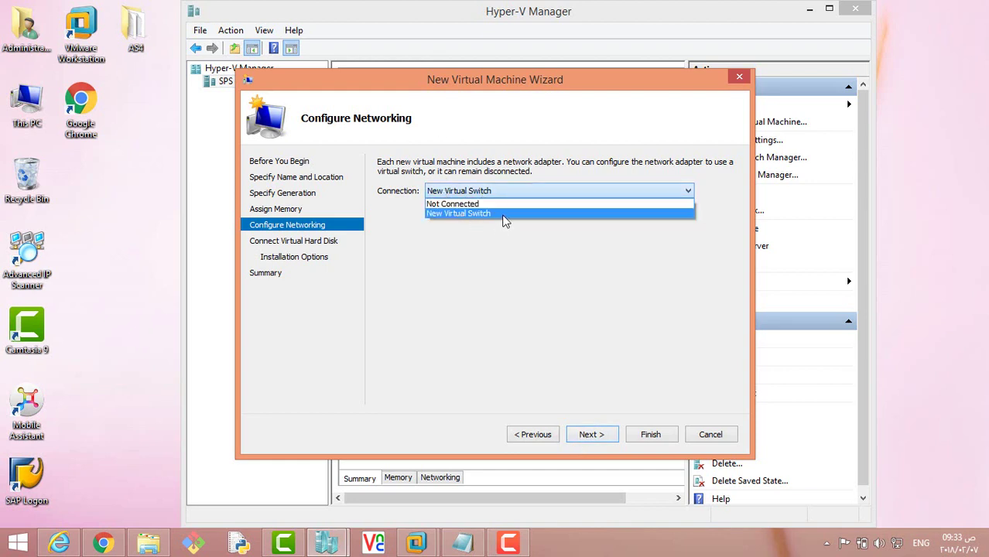
pyautogui.click(504, 215)
pyautogui.click(590, 434)
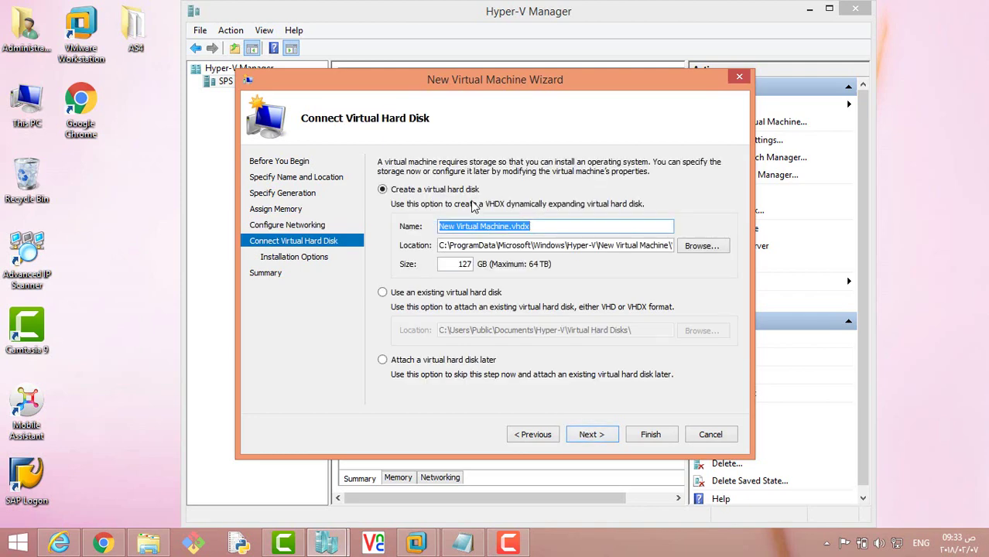
# Compare the options of using an existing virtual hard disk, attaching one later, and creating a new one
pyautogui.moveTo(623, 81); pyautogui.dragTo(538, 66)
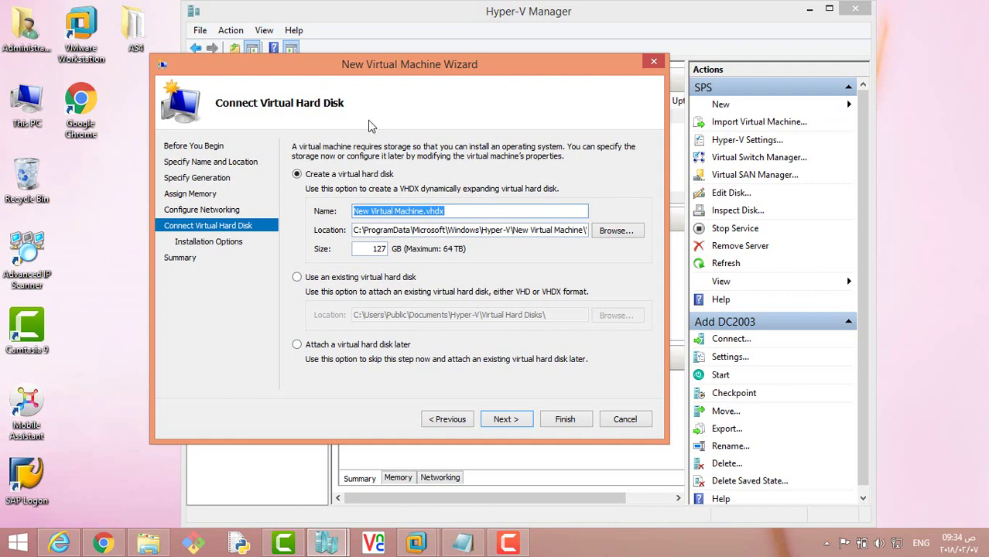
pyautogui.moveTo(377, 73); pyautogui.dragTo(398, 65)
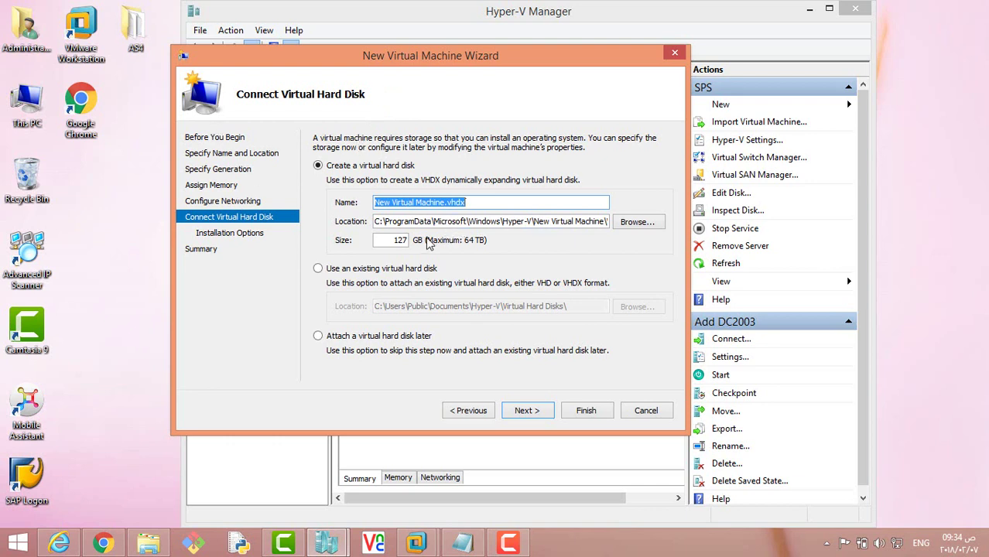
pyautogui.click(365, 269)
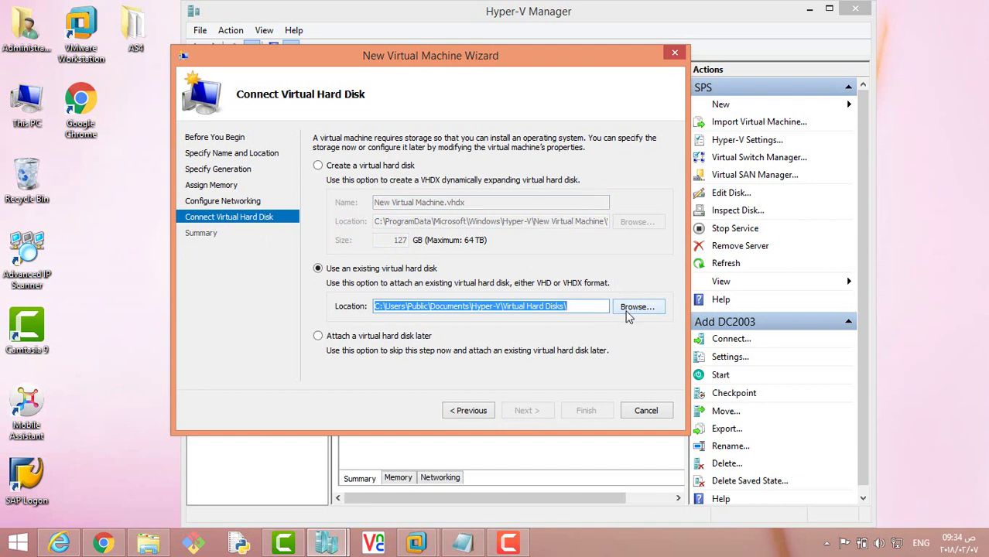
pyautogui.click(366, 340)
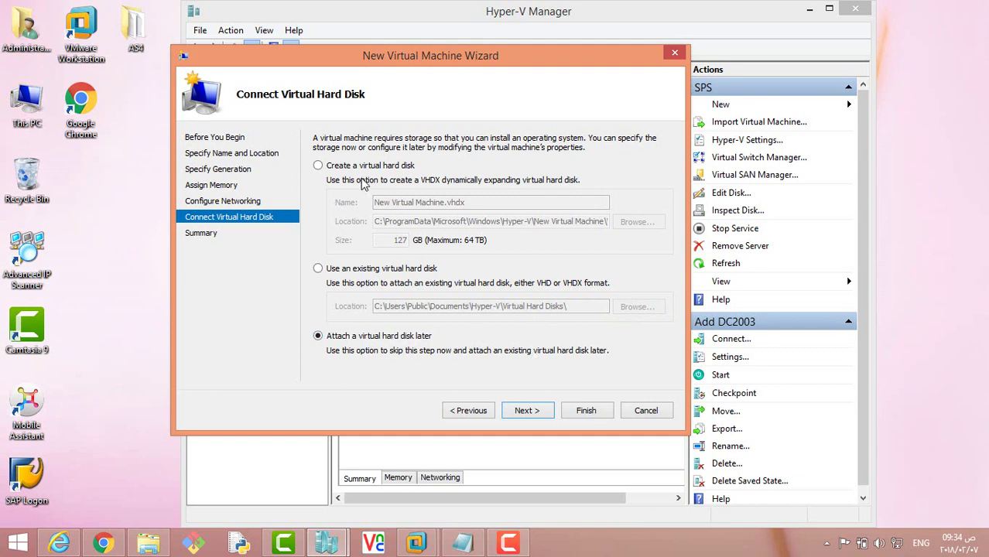
pyautogui.click(379, 165)
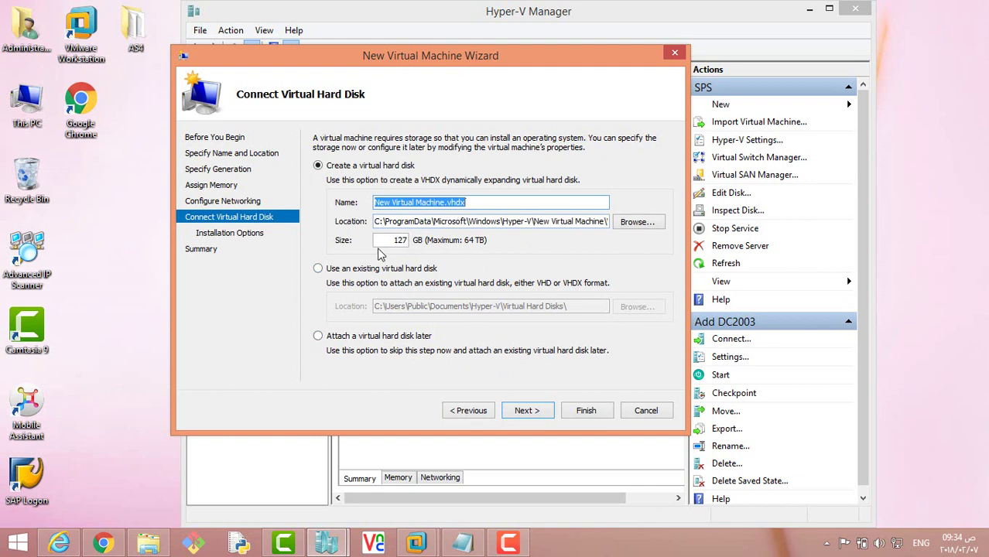
# Review the new virtual hard disk's size, location and name, and continue with New Virtual Machine.vhdx at 127 GB
pyautogui.moveTo(392, 240); pyautogui.dragTo(416, 240)
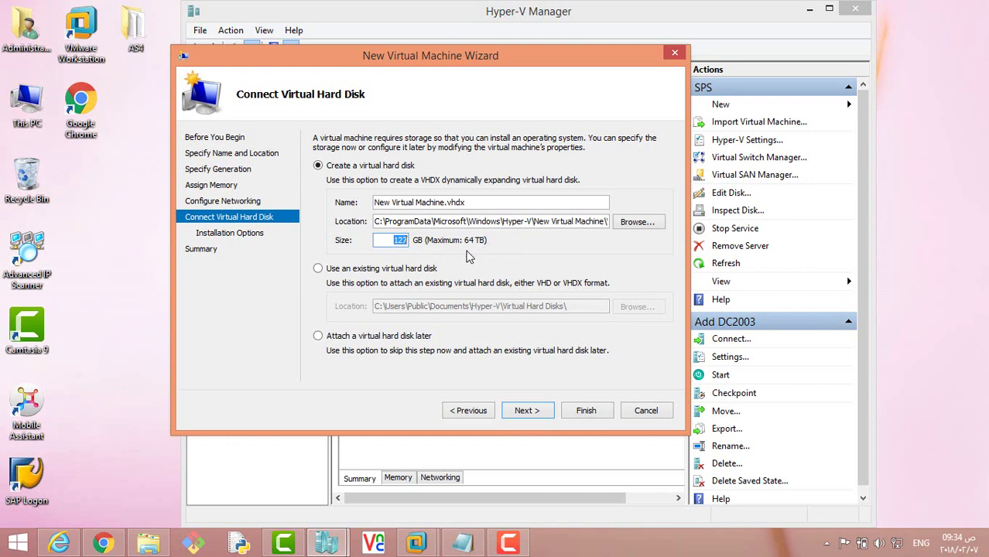
pyautogui.click(403, 242)
pyautogui.doubleClick(406, 241)
pyautogui.click(387, 222)
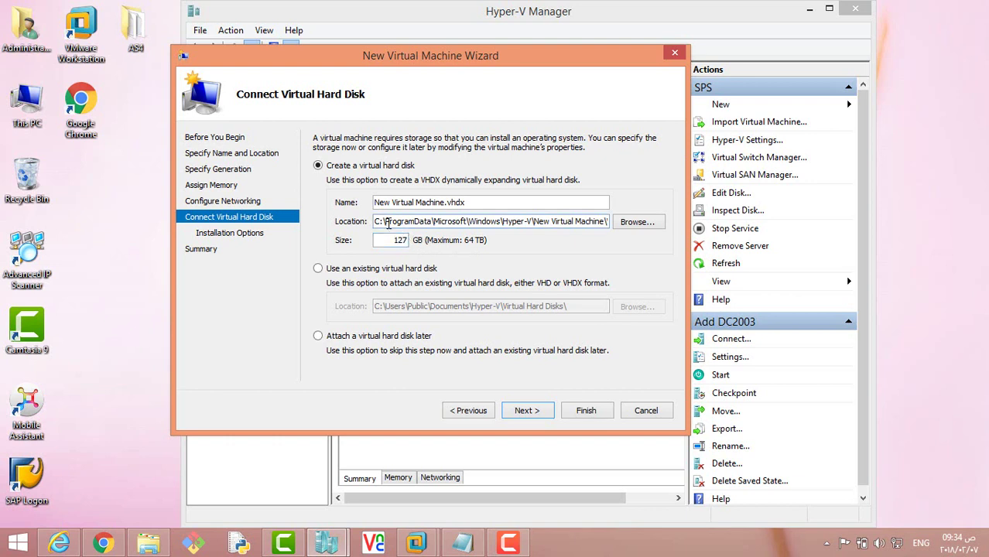
pyautogui.doubleClick(388, 223)
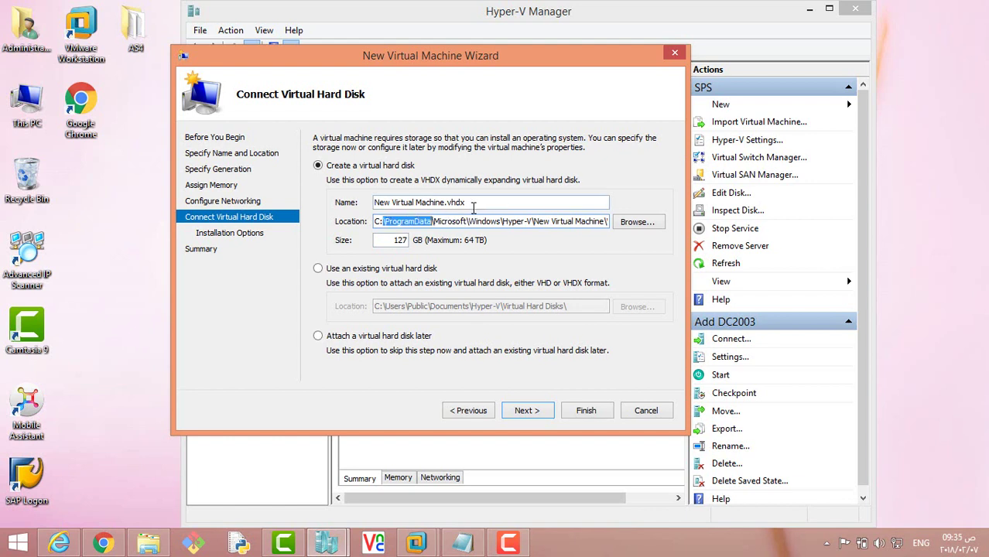
pyautogui.moveTo(475, 203); pyautogui.dragTo(350, 205)
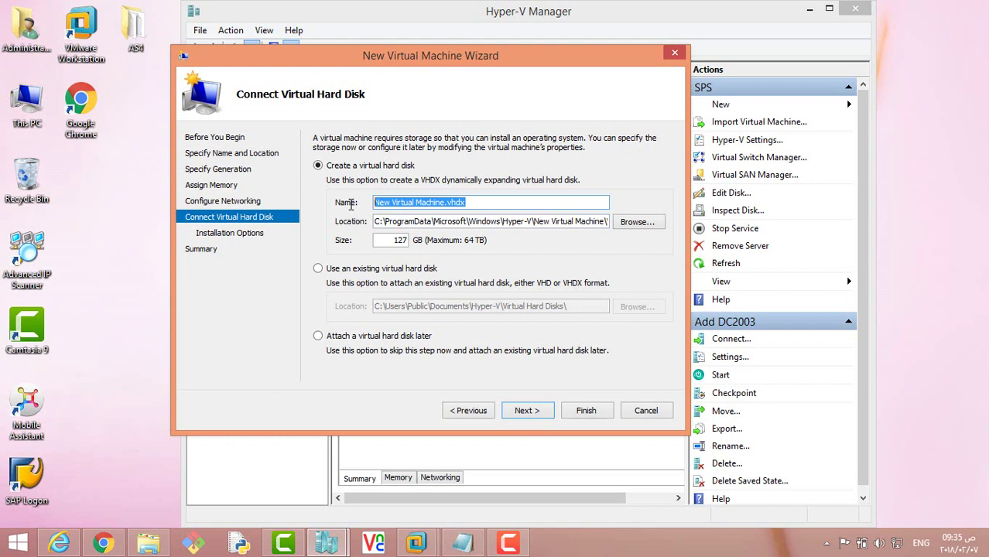
pyautogui.click(394, 202)
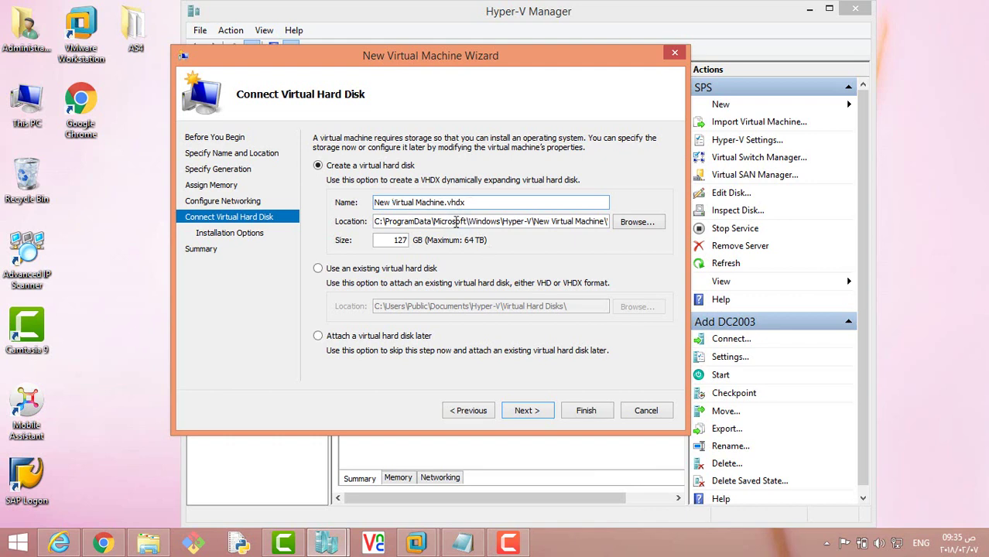
pyautogui.click(524, 415)
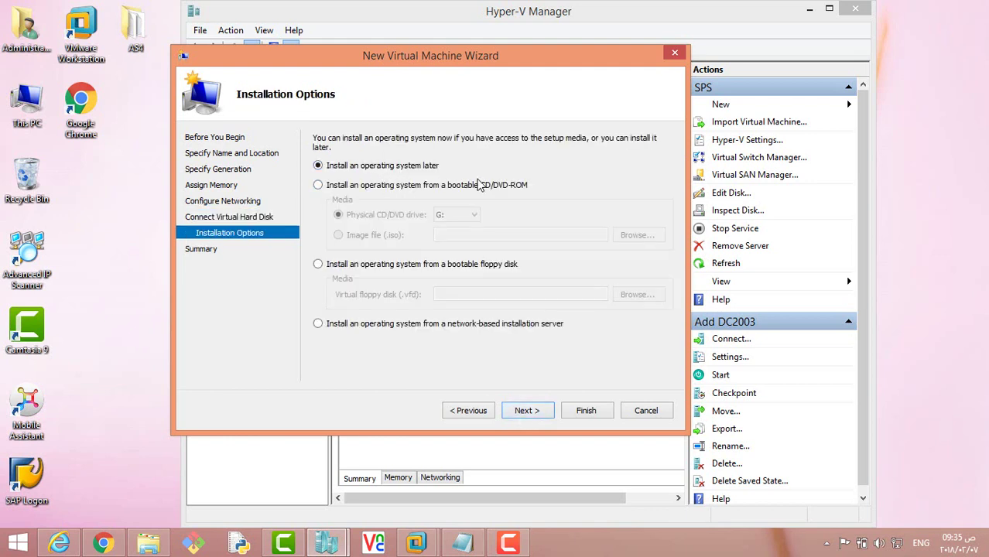
# Set the operating system to install from physical CD/DVD drive G:, review the summary, and cancel the wizard
pyautogui.click(422, 187)
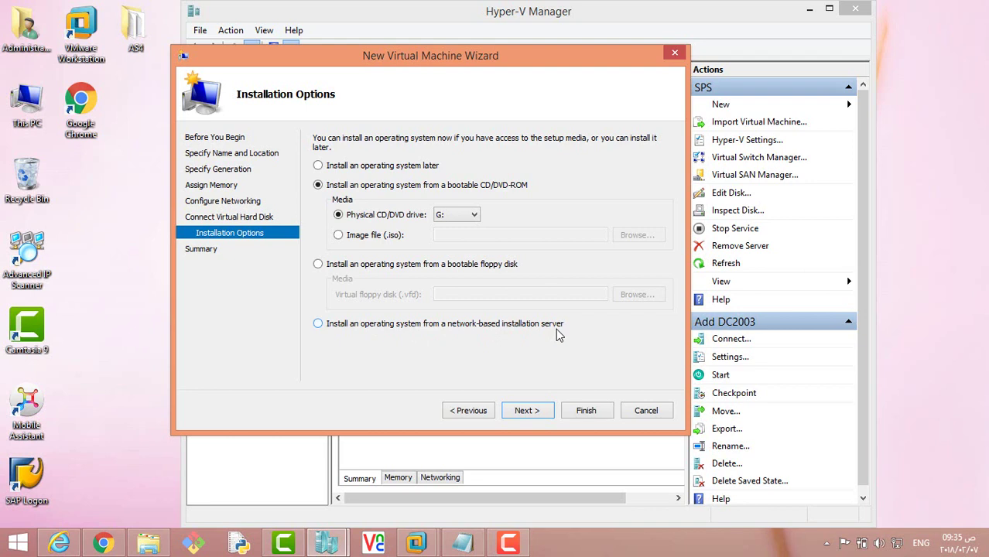
pyautogui.click(520, 412)
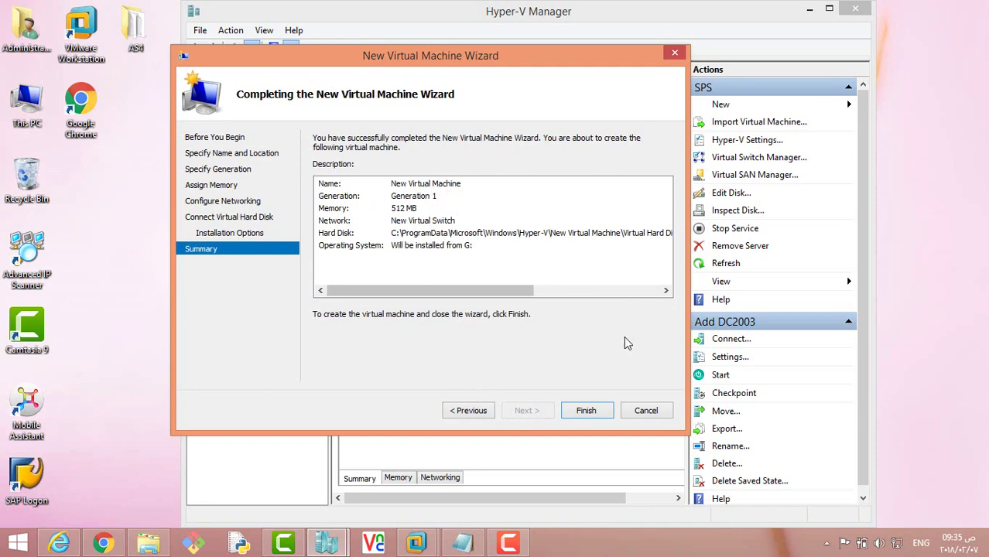
pyautogui.click(647, 411)
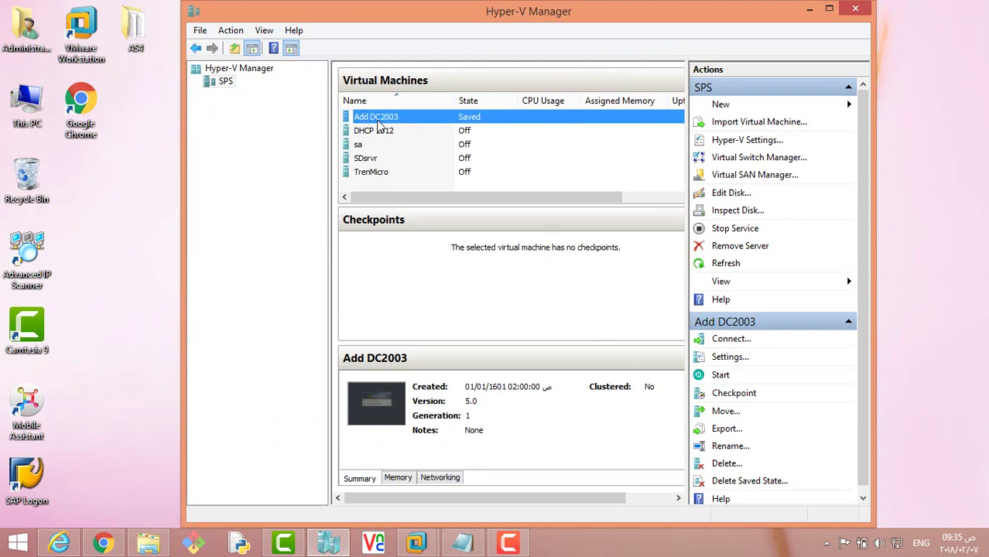
# Look through the existing virtual machines, and open and close the connection window of TrenMicro
pyautogui.click(384, 130)
pyautogui.click(370, 159)
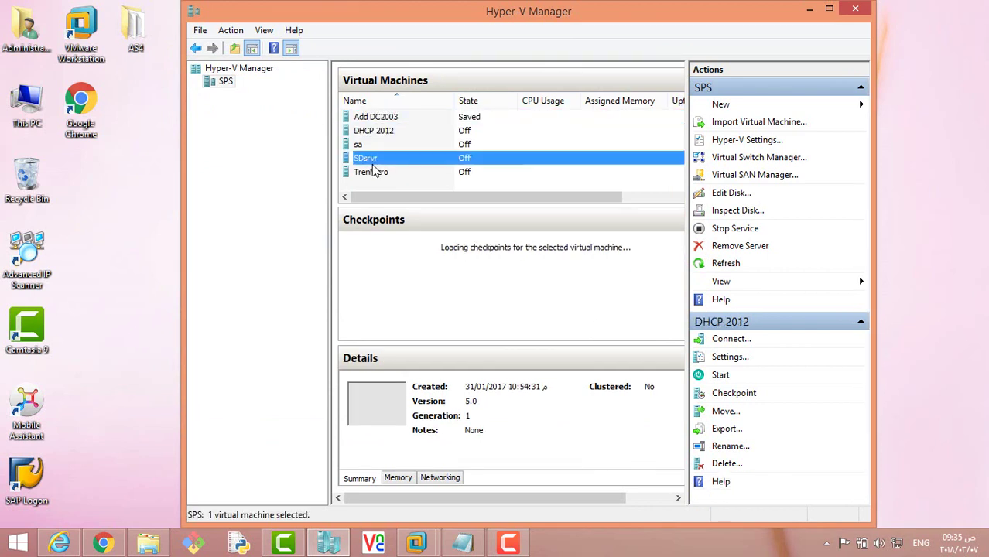
pyautogui.rightClick(368, 173)
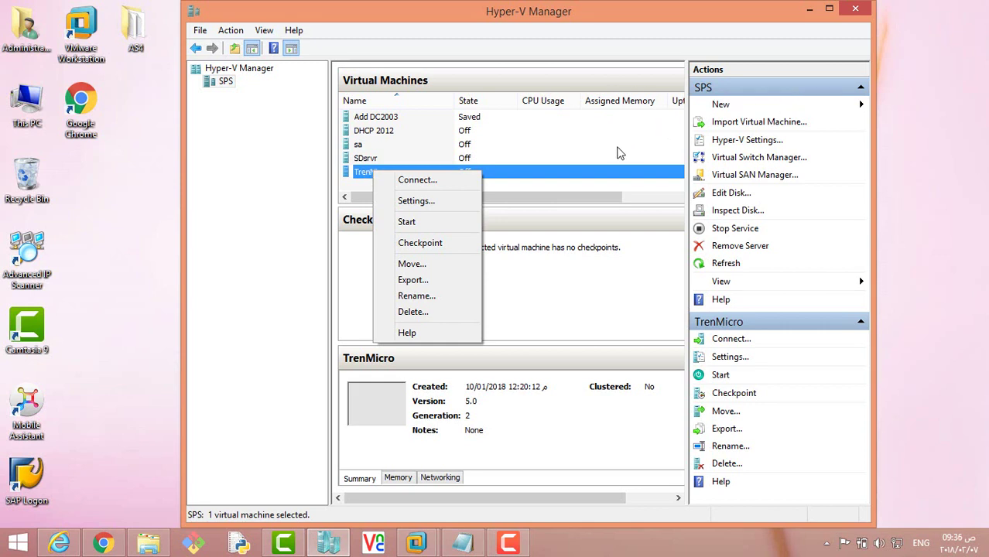
pyautogui.click(468, 184)
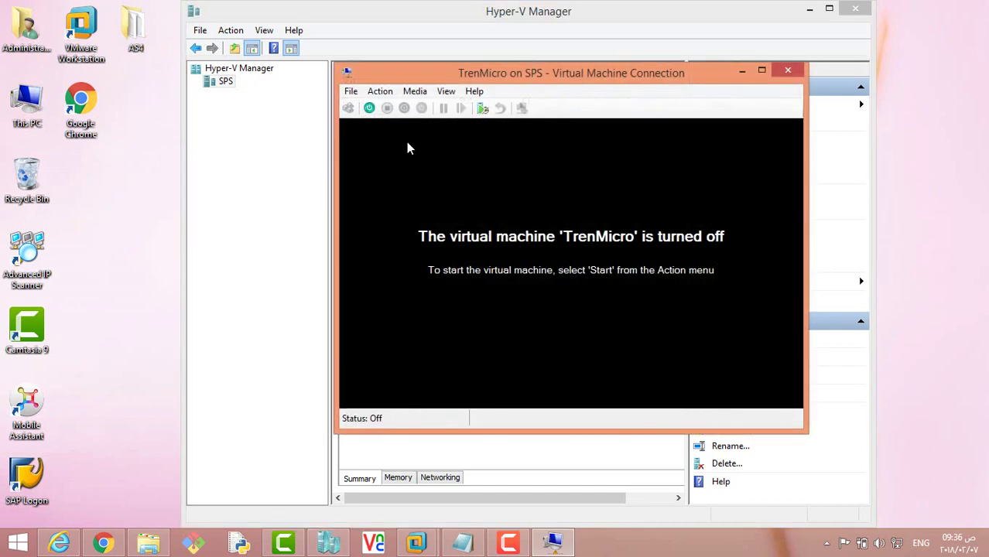
pyautogui.click(789, 70)
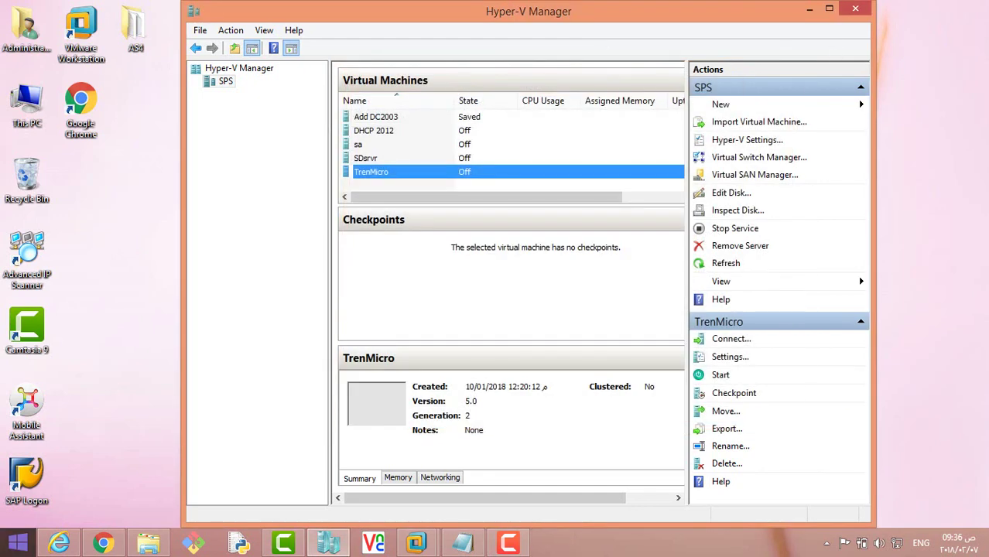
# Check the computer's basic system information, including the Windows edition and system type, and close it
pyautogui.press('super')
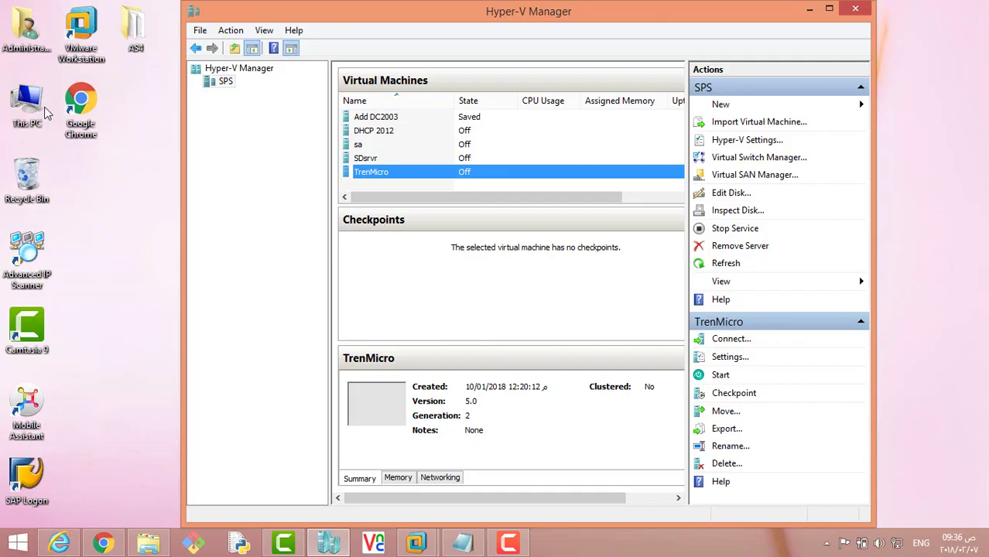
pyautogui.rightClick(13, 107)
pyautogui.click(75, 275)
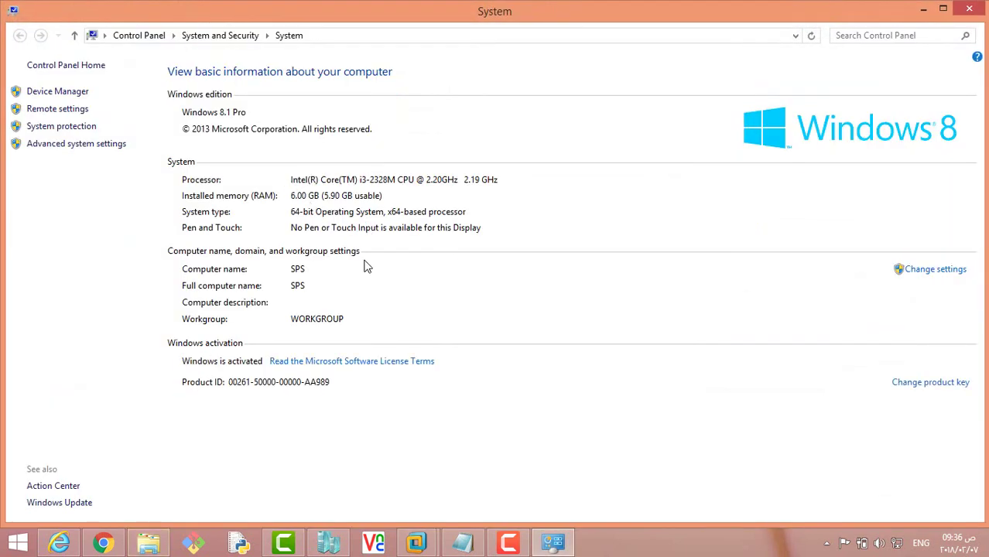
pyautogui.click(968, 9)
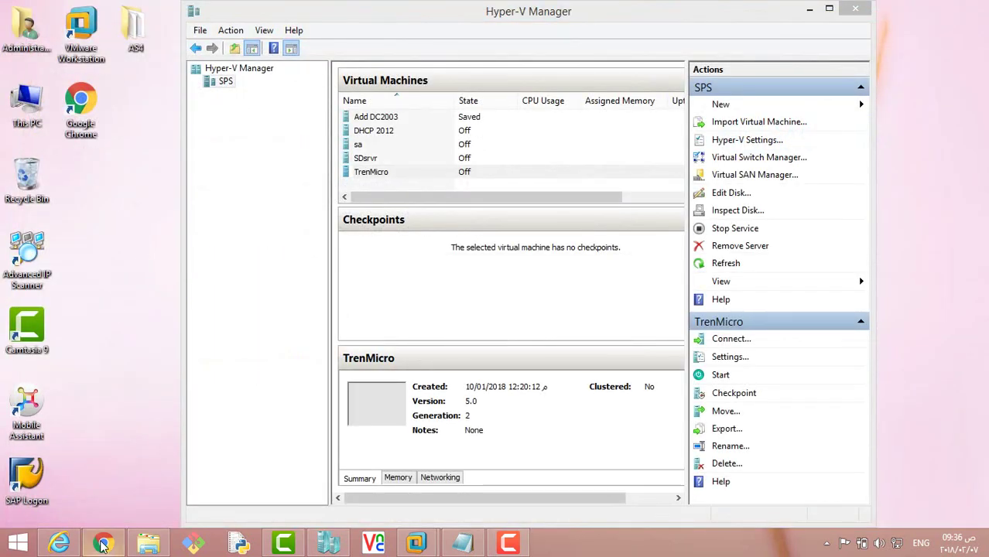
# Switch to Chrome to view the FILE4NET download page of the VMware and Hyper-V command file, and minimize the browser
pyautogui.click(103, 545)
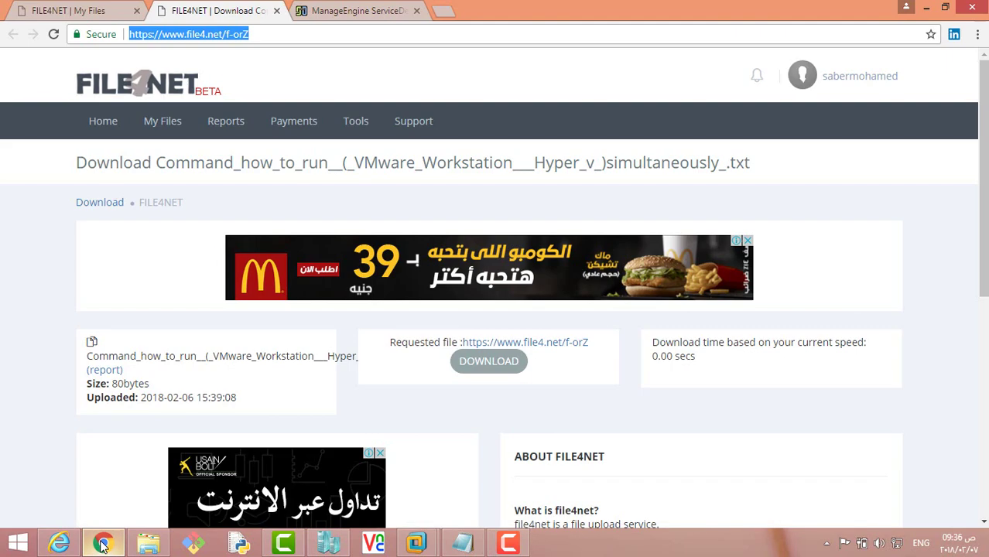
pyautogui.click(103, 545)
pyautogui.click(103, 545)
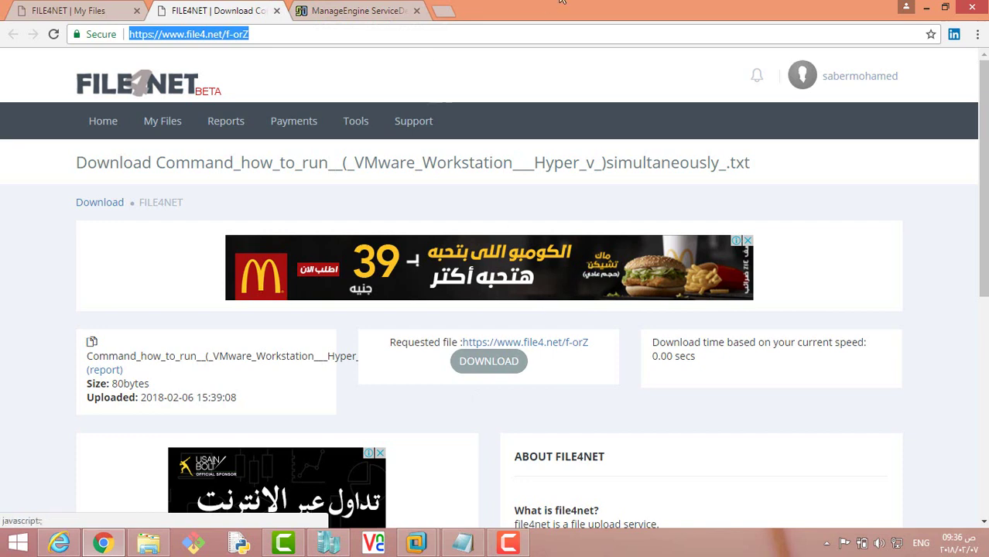
pyautogui.click(926, 7)
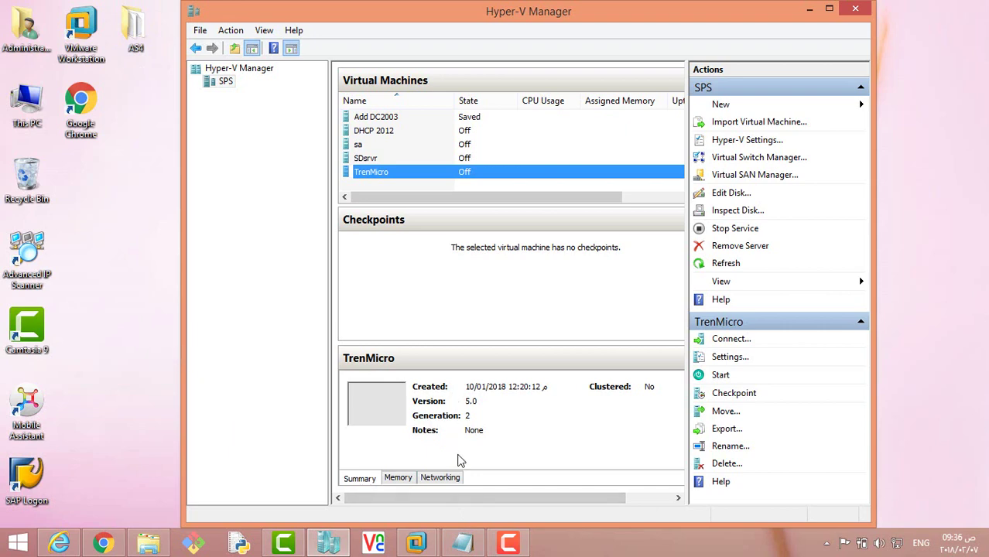
# Switch to Notepad, review the bcdedit commands that set hypervisorlaunchtype to off and auto, and close the file
pyautogui.click(464, 543)
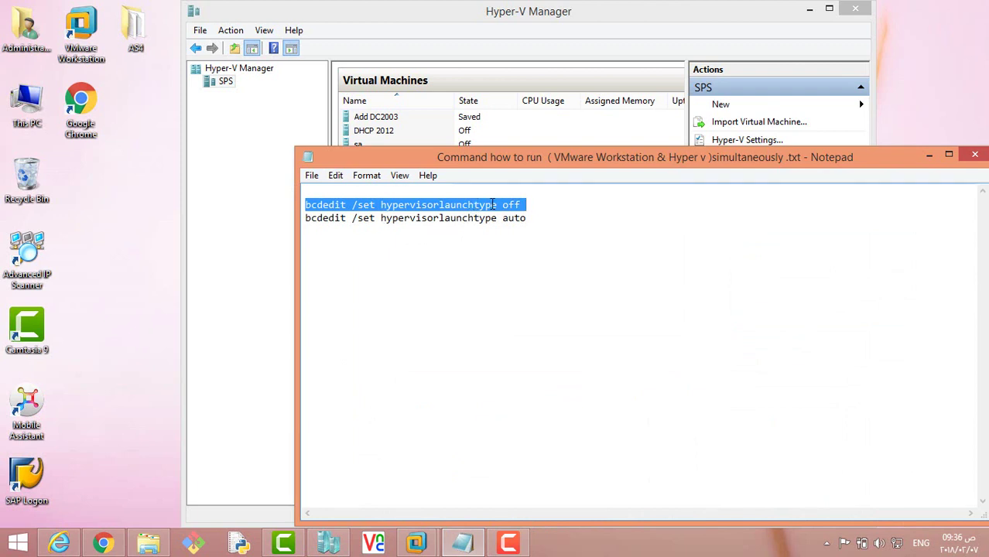
pyautogui.click(96, 53)
pyautogui.click(443, 219)
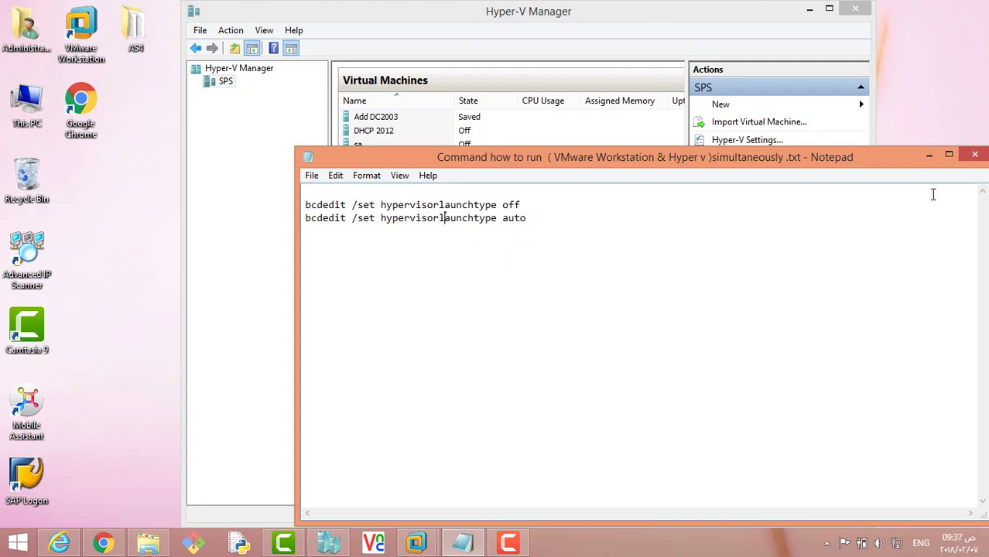
pyautogui.click(975, 157)
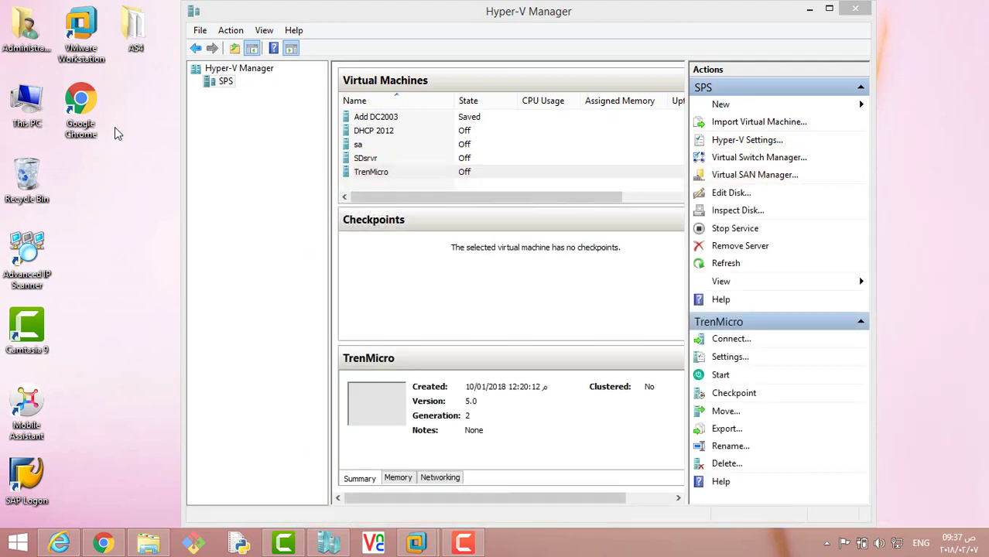
pyautogui.doubleClick(91, 33)
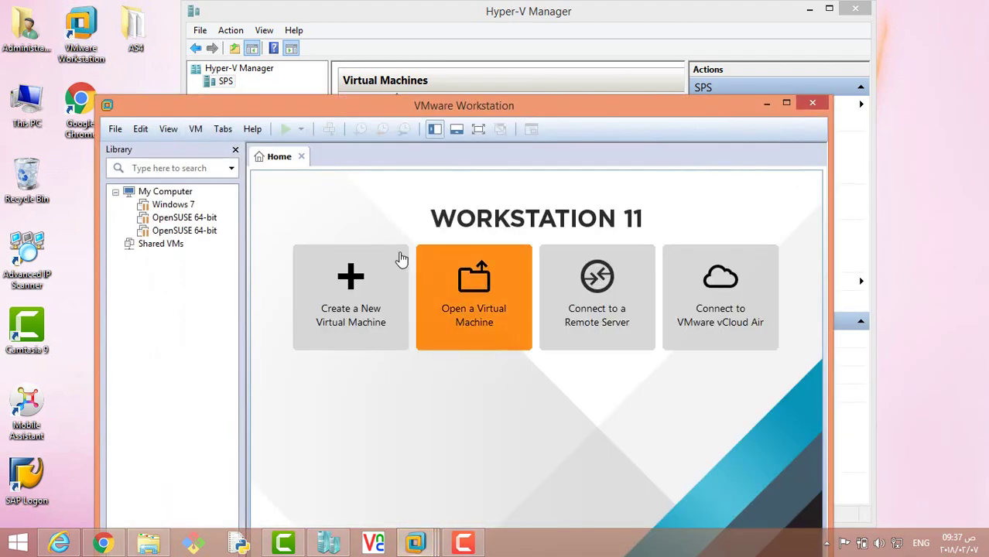
pyautogui.click(174, 205)
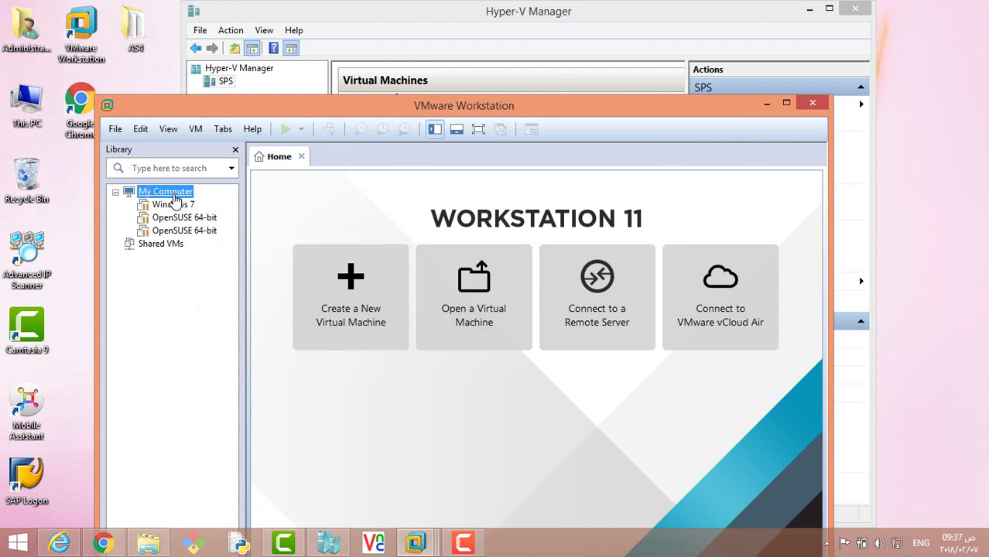
pyautogui.doubleClick(173, 205)
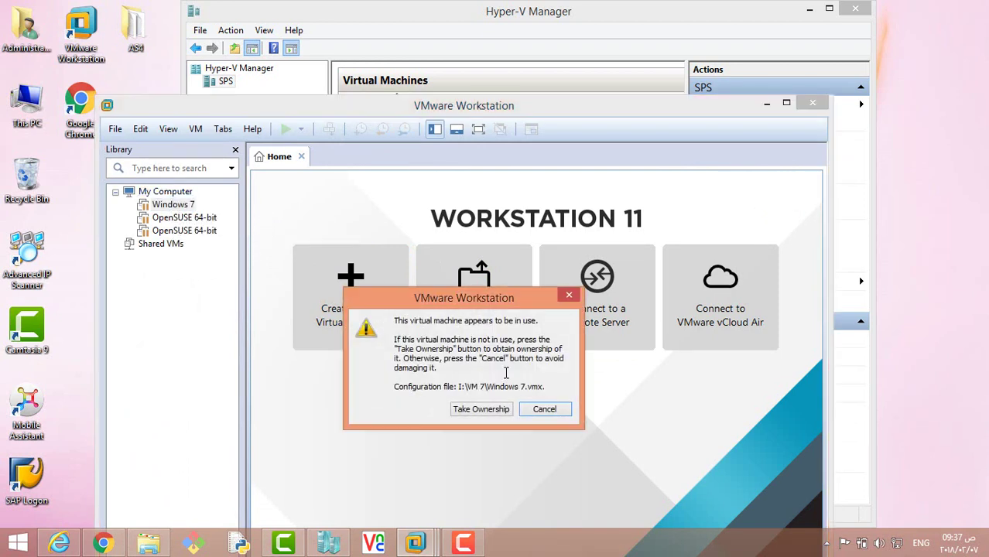
pyautogui.click(531, 412)
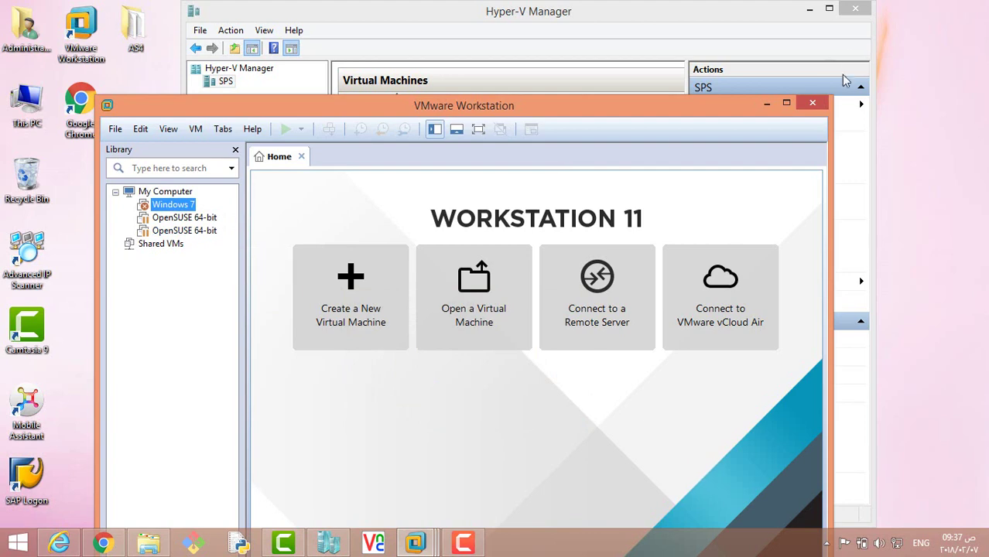
pyautogui.click(812, 103)
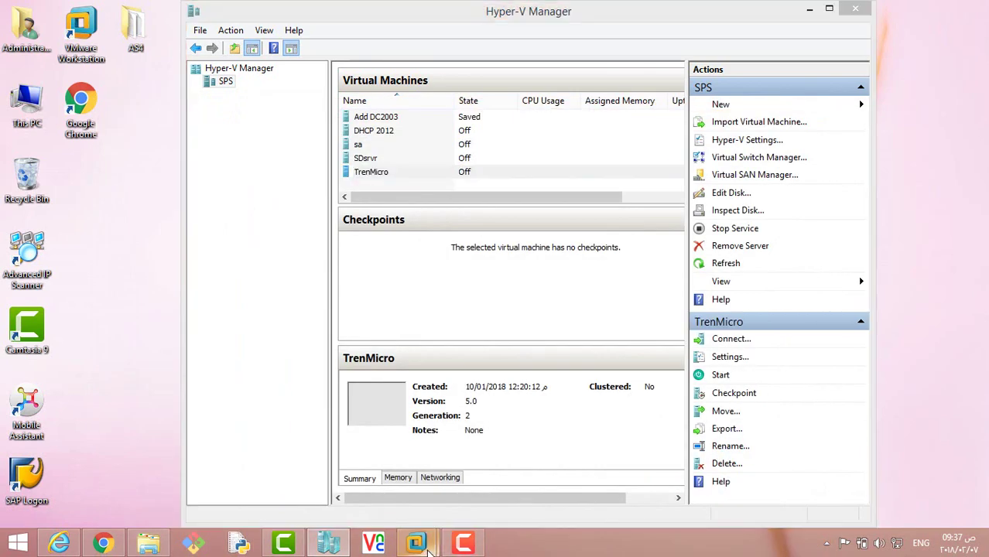
# Switch to the running VMware Workstation window, try to resume the Windows 7 virtual machine, and close the program
pyautogui.click(417, 543)
pyautogui.click(470, 497)
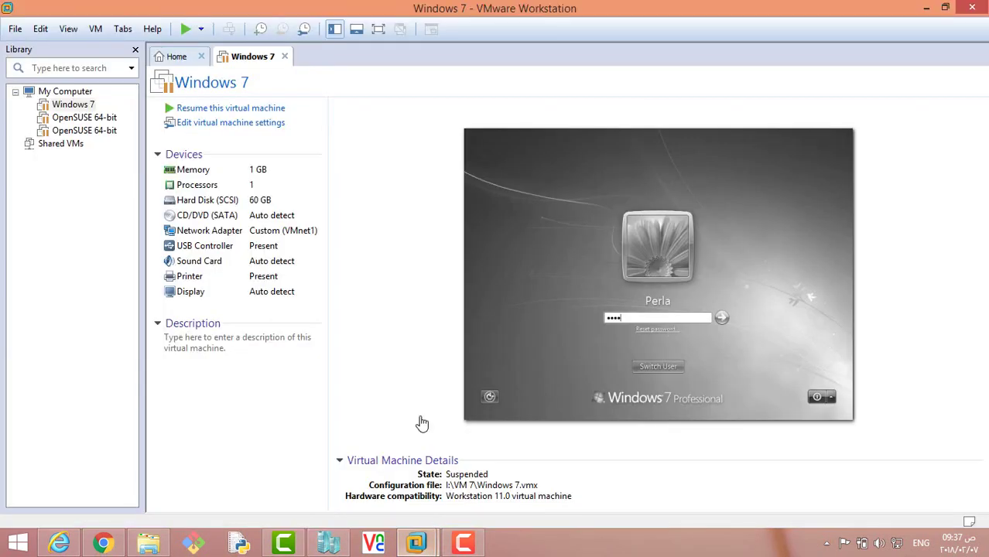
pyautogui.click(225, 109)
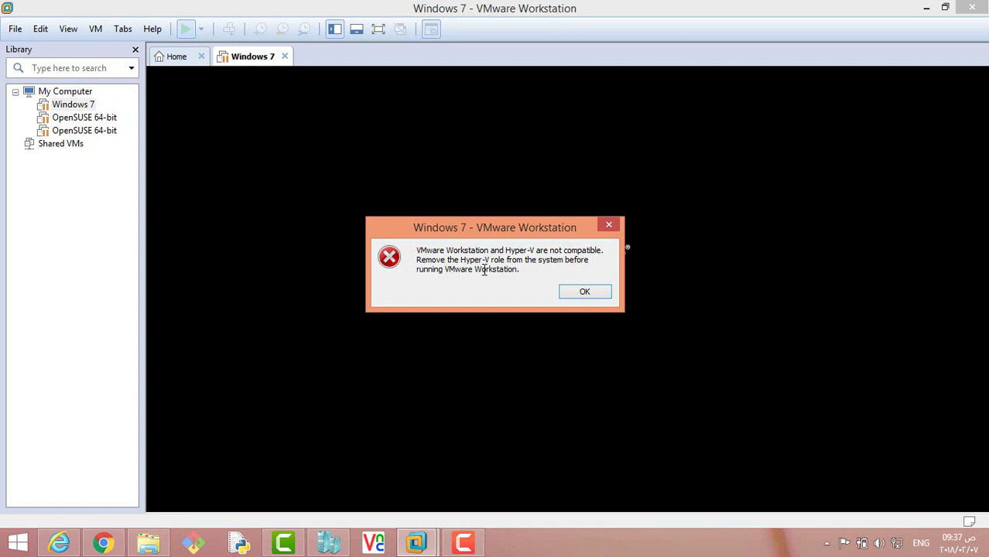
pyautogui.click(593, 294)
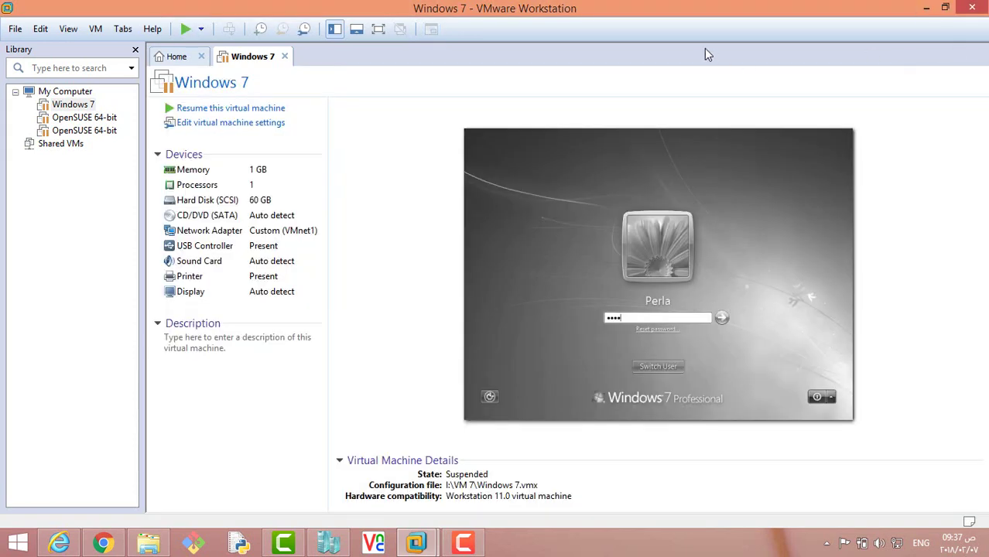
pyautogui.click(977, 14)
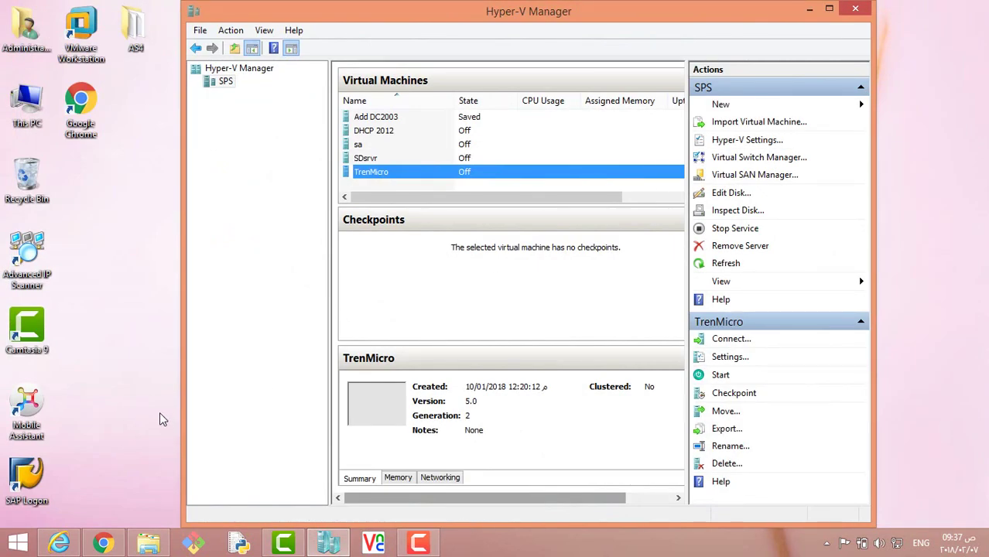
pyautogui.rightClick(18, 543)
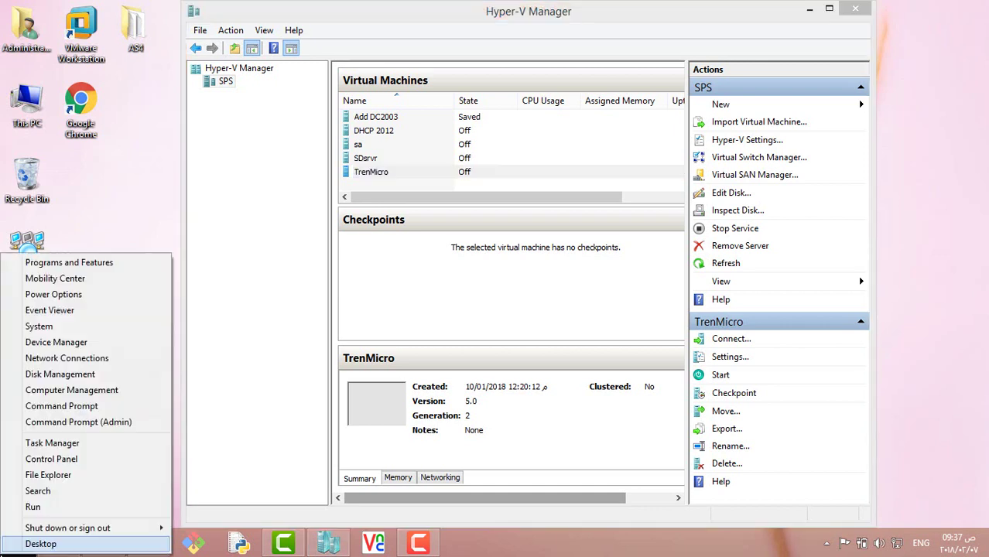
pyautogui.click(135, 216)
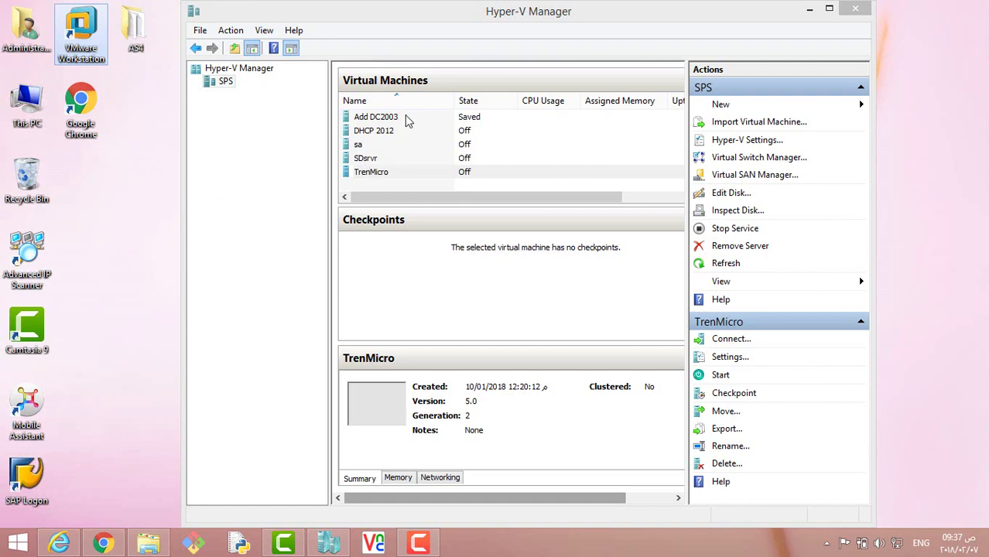
pyautogui.doubleClick(101, 37)
pyautogui.click(973, 6)
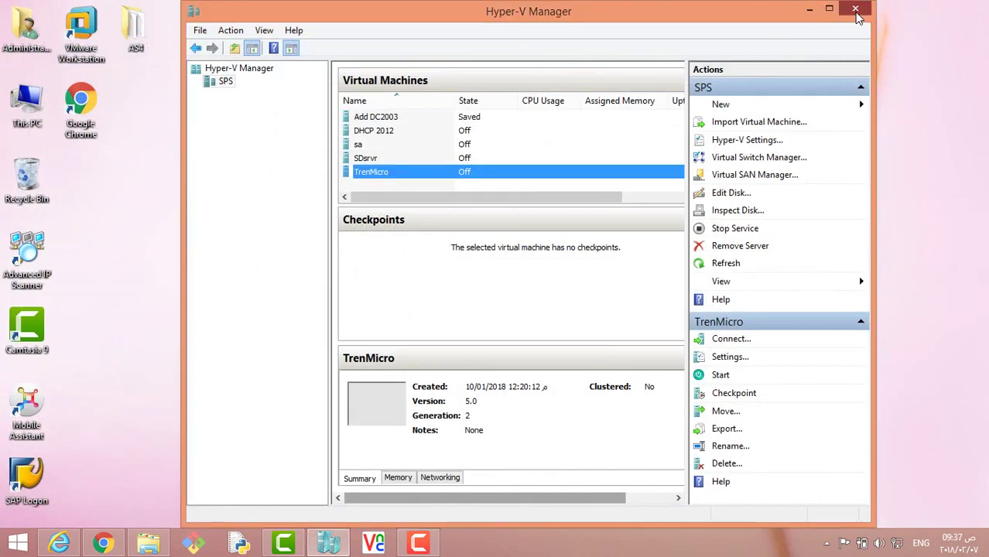
# Close Hyper-V Manager, and find cmd through the Start search to open Command Prompt with administrator rights
pyautogui.click(855, 11)
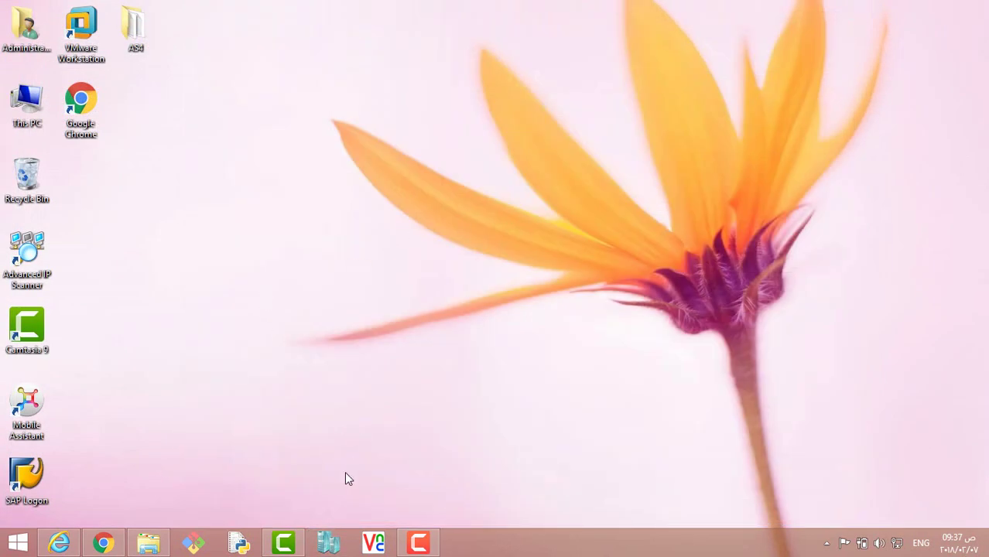
pyautogui.press('super+r')
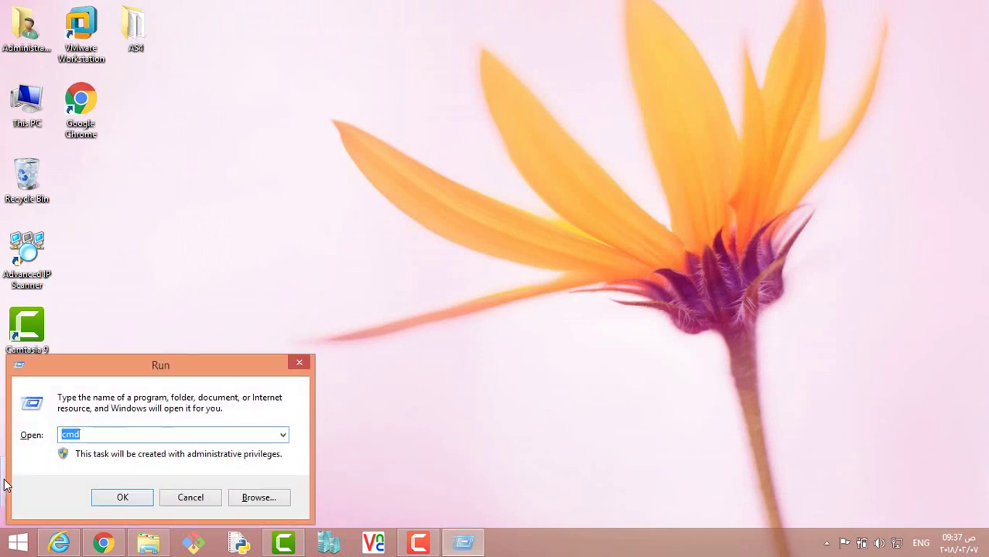
pyautogui.press('super')
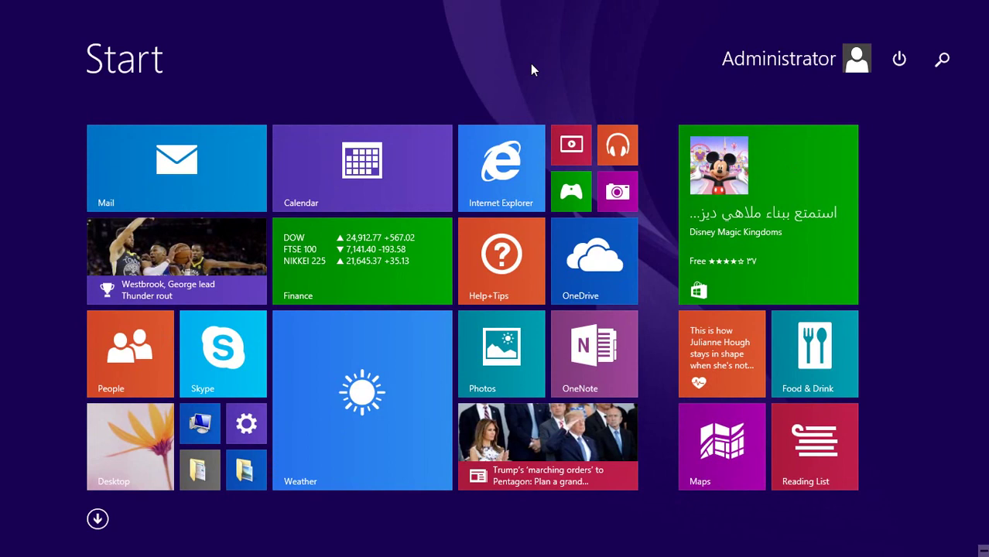
pyautogui.write('cmd')
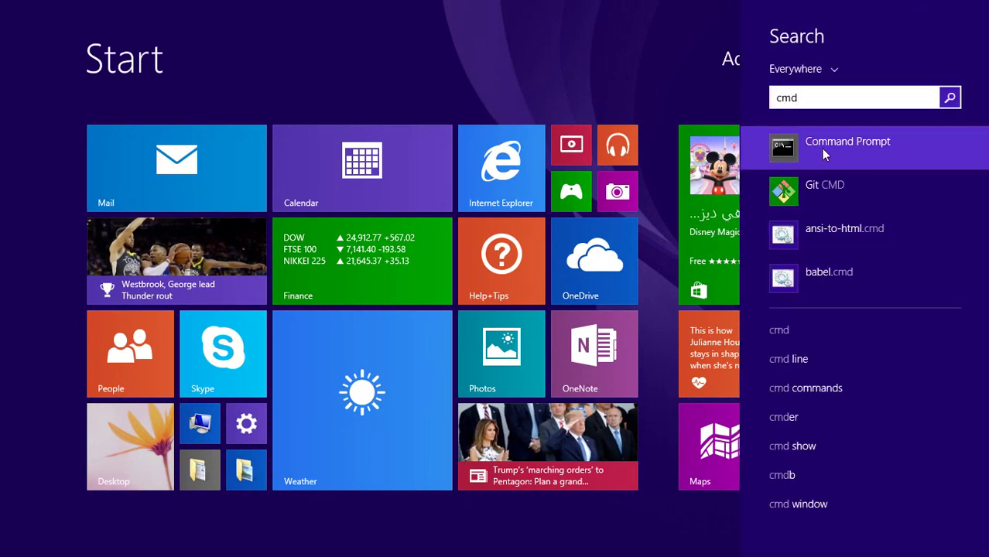
pyautogui.rightClick(820, 148)
pyautogui.click(820, 269)
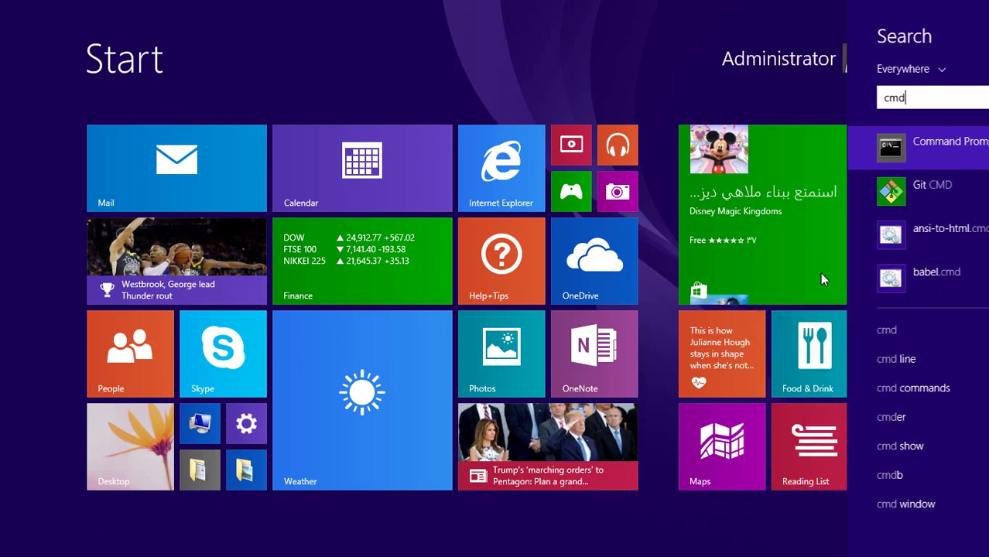
# Run bcdedit /set hypervisorlaunchtype off in Command Prompt, and close the Command Prompt, Notepad and Run windows
pyautogui.moveTo(299, 94); pyautogui.dragTo(442, 53)
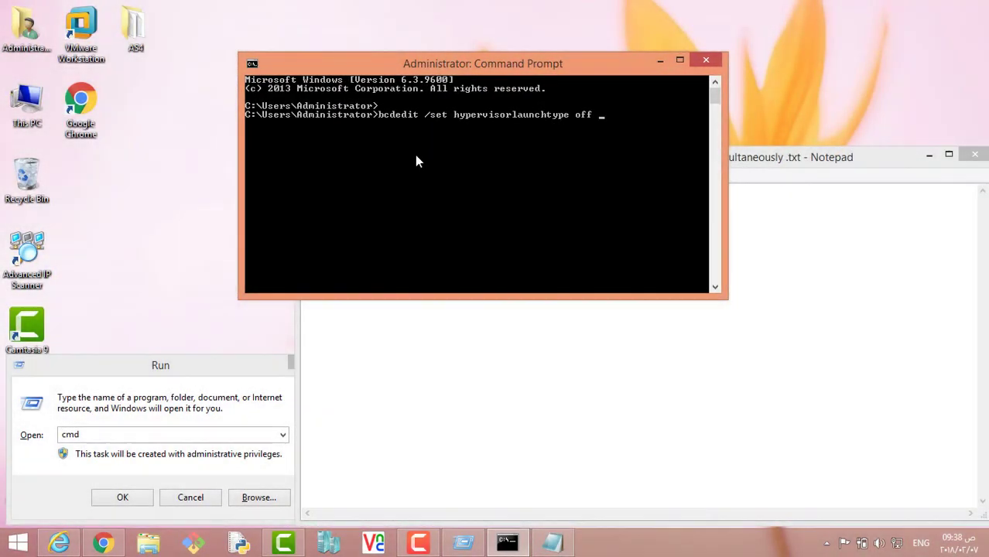
pyautogui.press('Return')
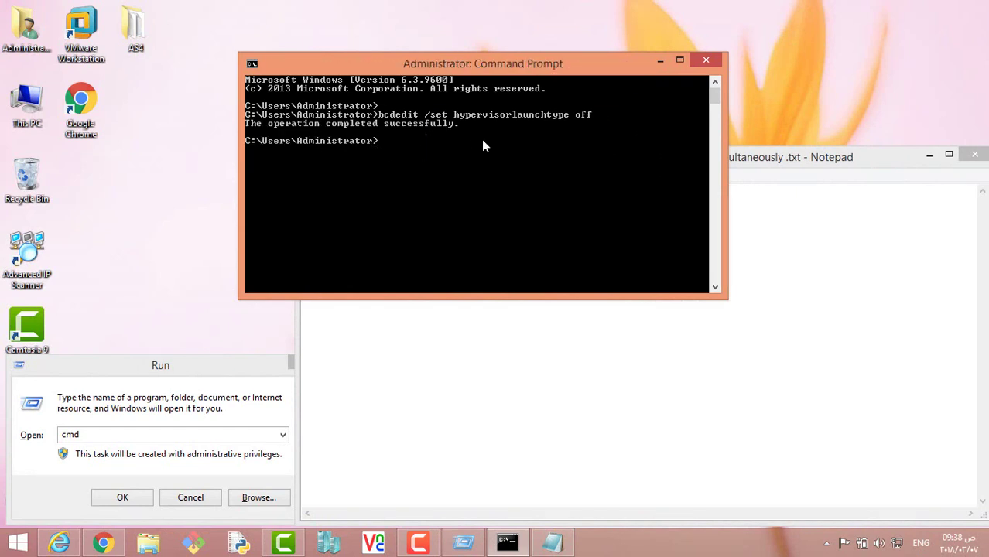
pyautogui.click(707, 62)
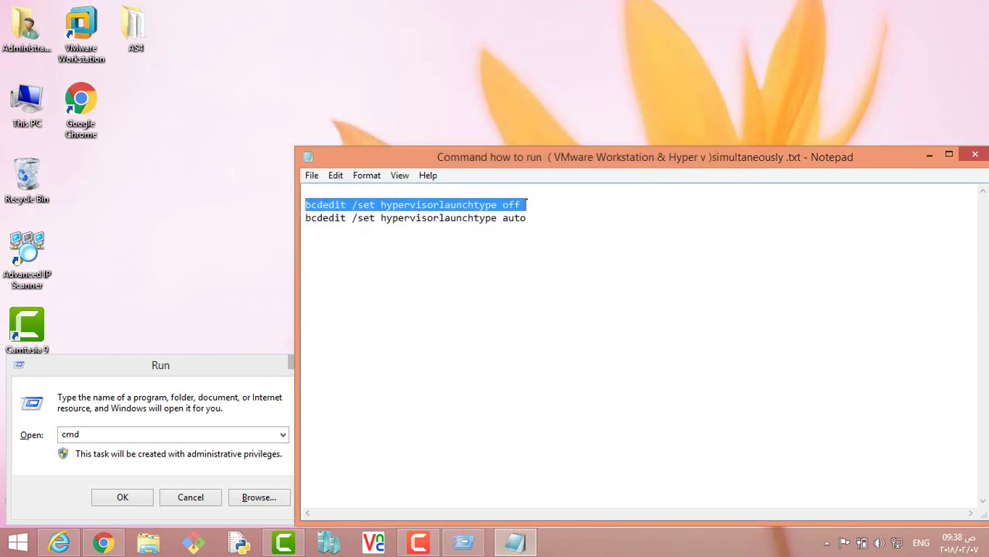
pyautogui.click(976, 157)
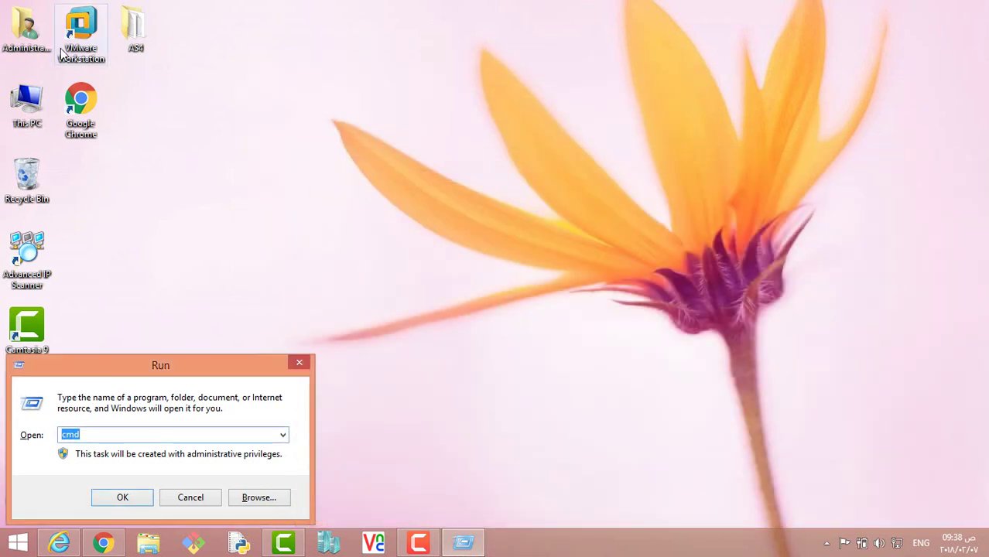
pyautogui.click(296, 358)
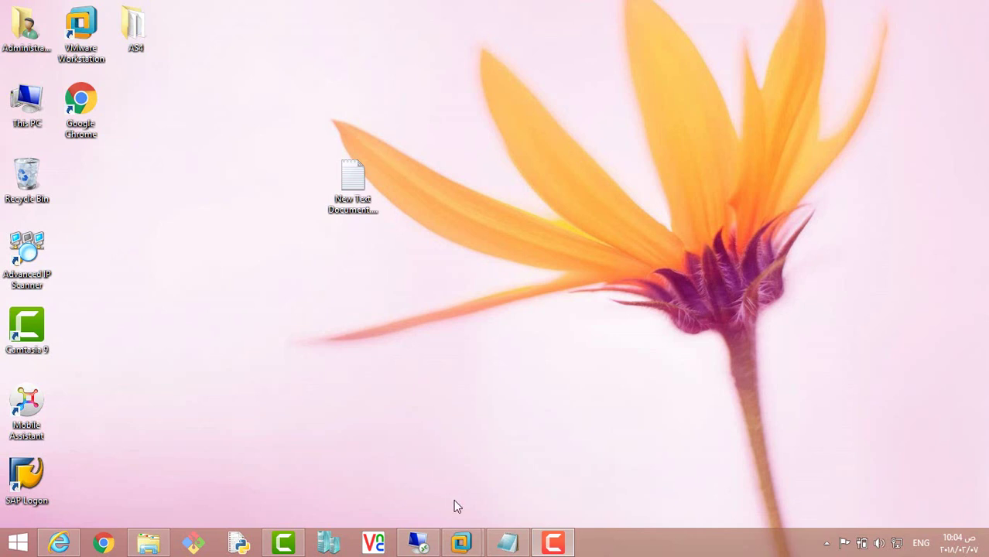
# Switch to VMware Workstation and open the virtual machine file TM.abgmotors.com.vmx from the TM.abgmotors.com folder
pyautogui.moveTo(459, 540)
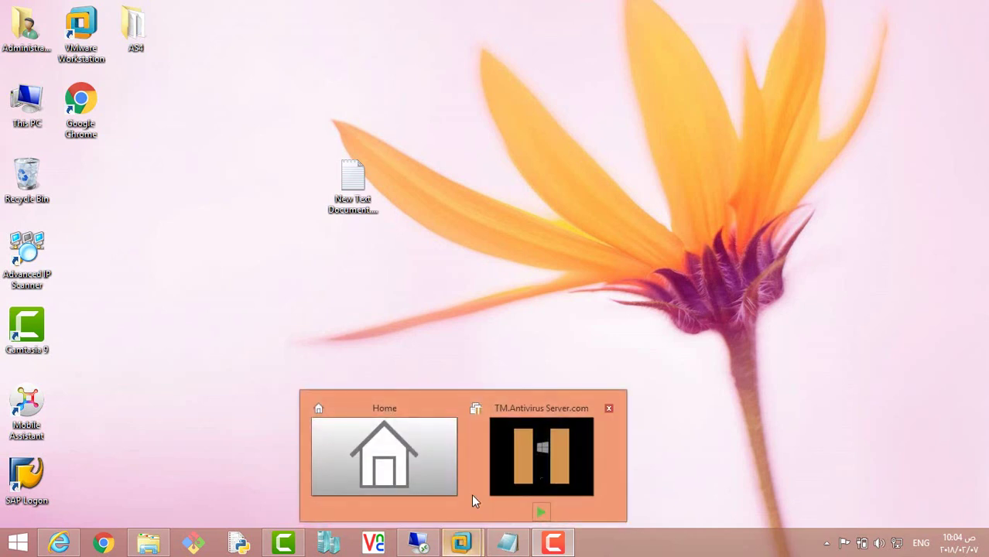
pyautogui.click(483, 440)
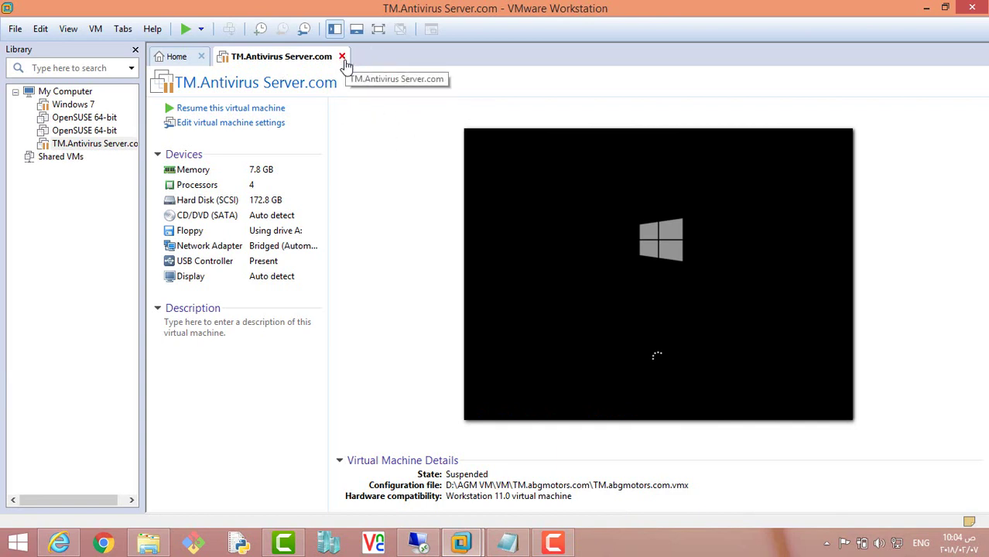
pyautogui.click(15, 31)
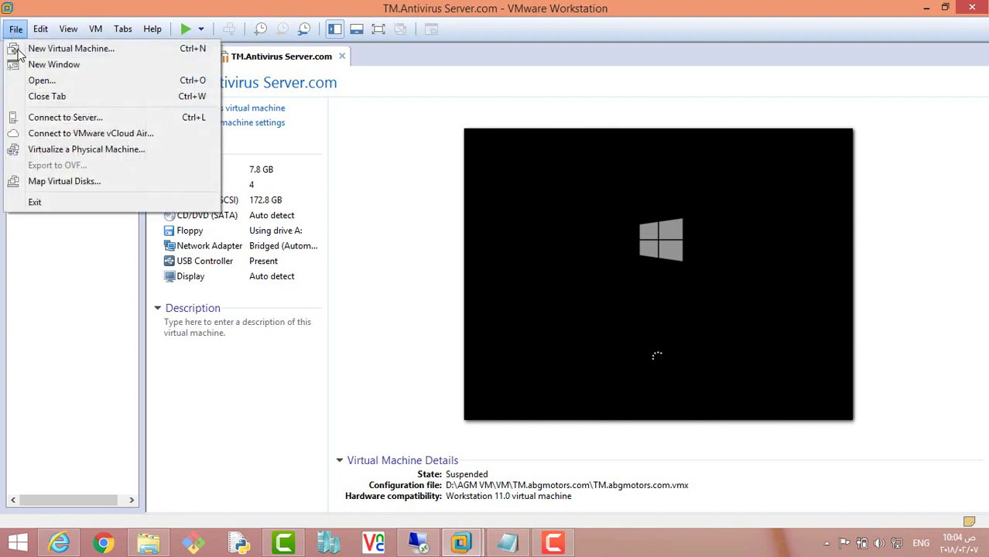
pyautogui.click(35, 81)
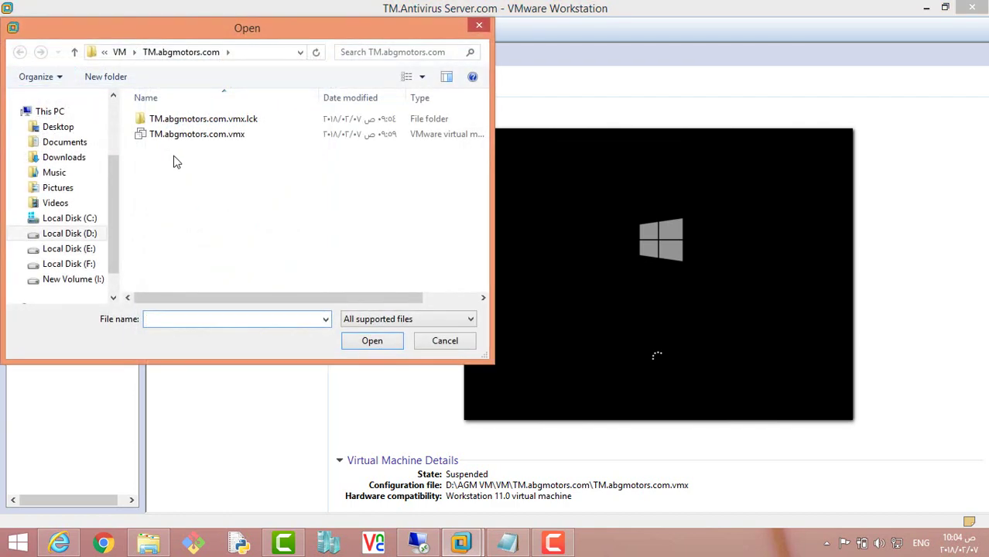
pyautogui.doubleClick(186, 135)
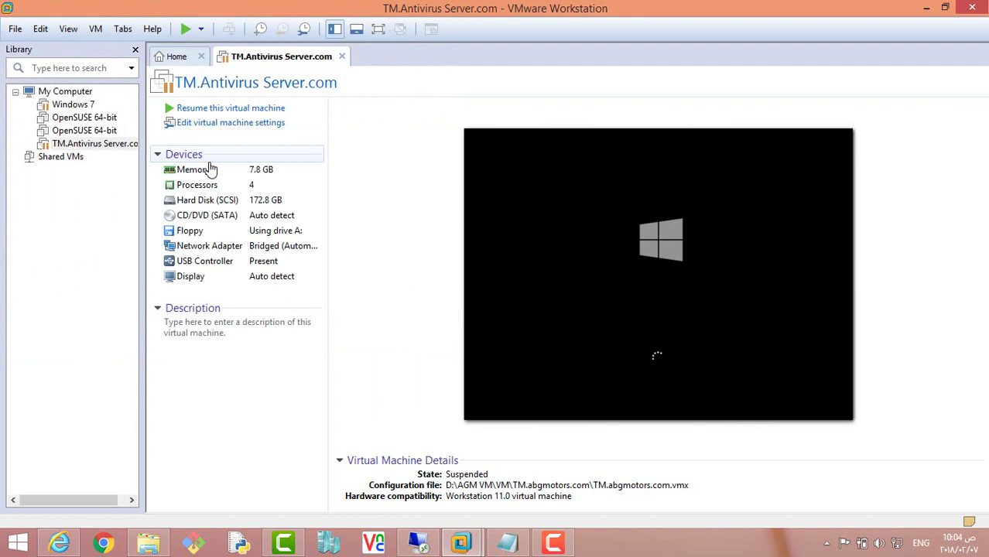
# Open the Windows 7 virtual machine from the library and resume it
pyautogui.click(73, 105)
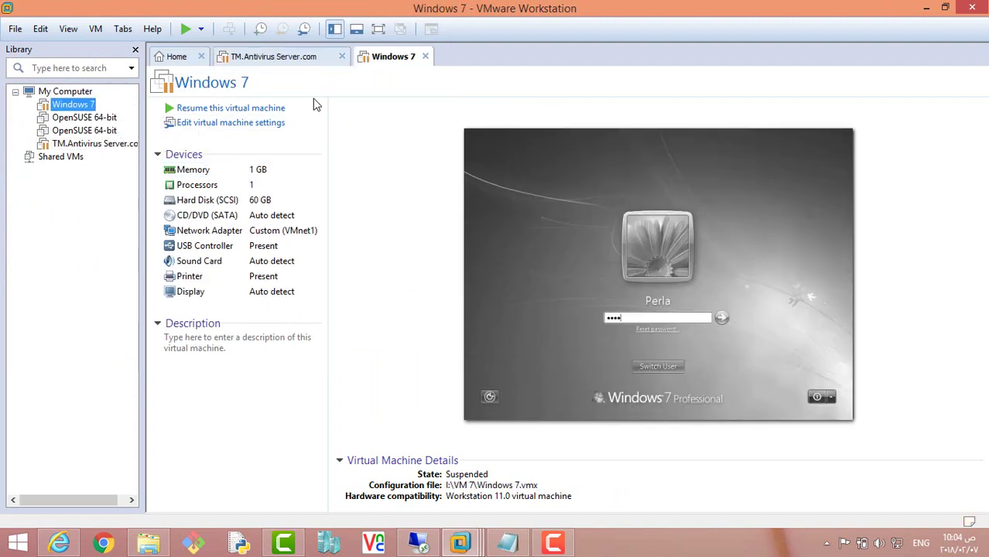
pyautogui.click(248, 108)
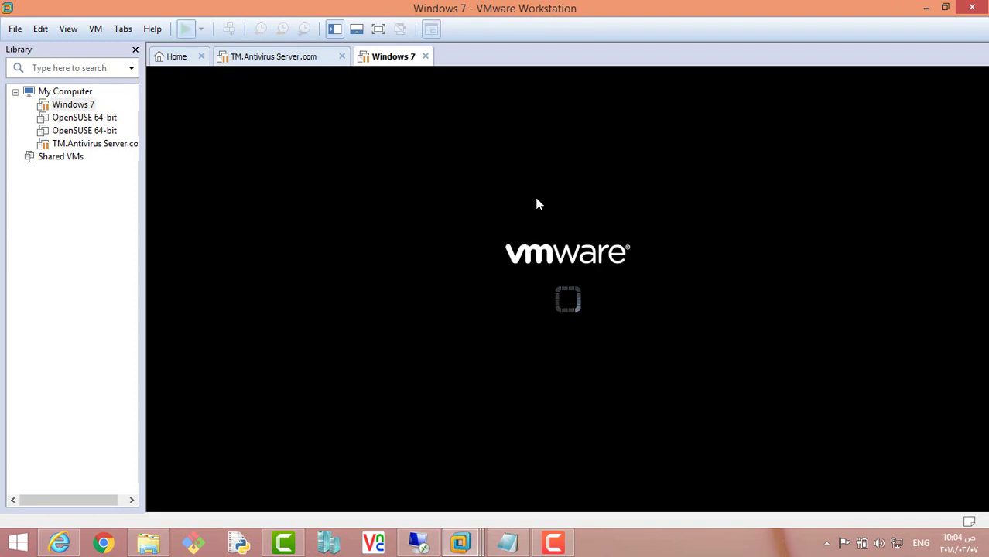